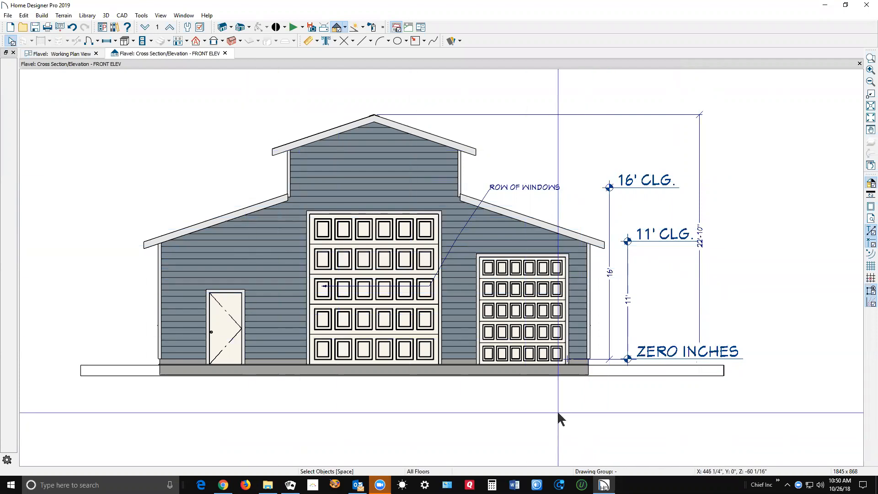
Set up an image print of the front elevation view with landscape paper orientation.
click(10, 16)
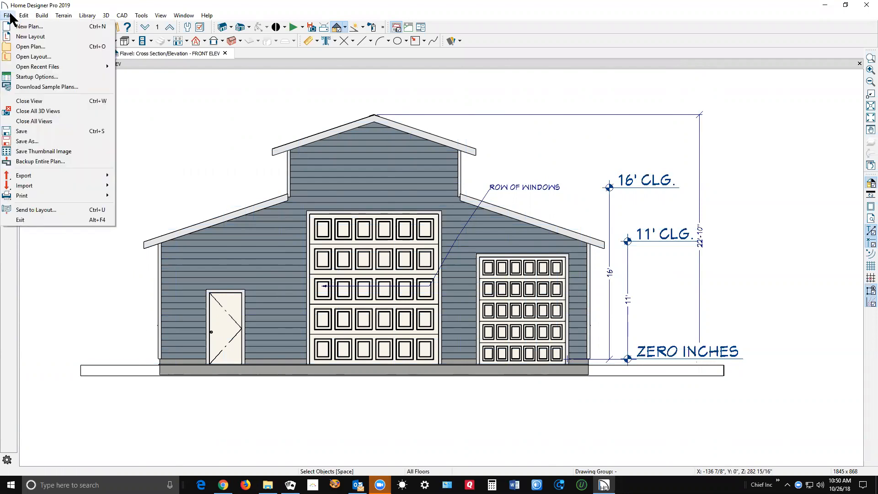
mouse_move(41, 198)
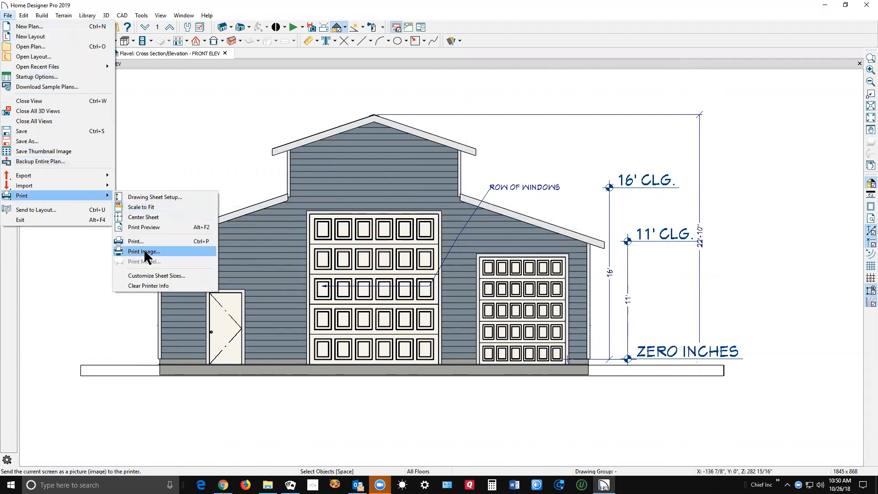
click(144, 251)
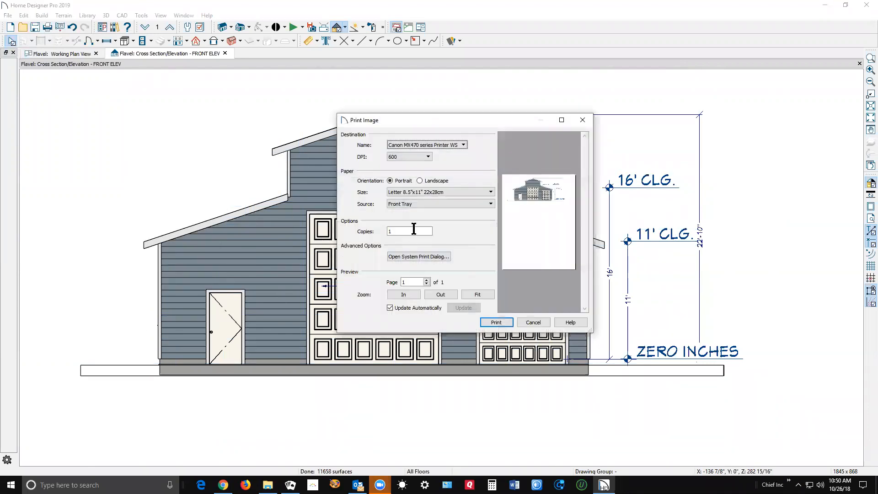
click(426, 180)
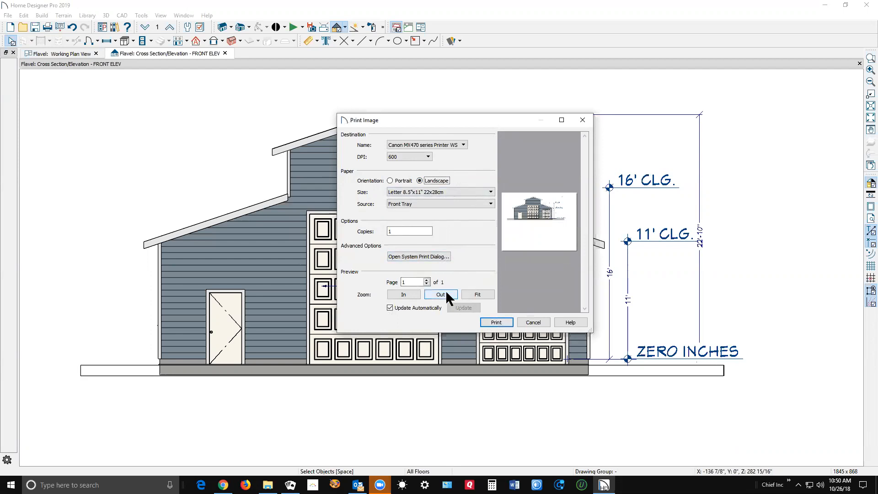
Choose the Foxit Reader PDF Printer in the system print dialog and set its image resolution to 2400.
click(443, 257)
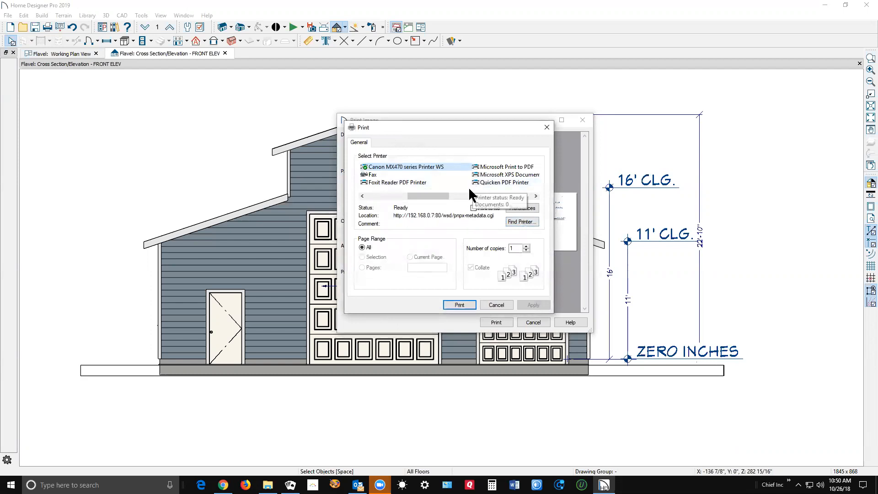
mouse_move(431, 196)
mouse_down()
mouse_move(376, 198)
mouse_move(488, 198)
mouse_move(438, 197)
mouse_up()
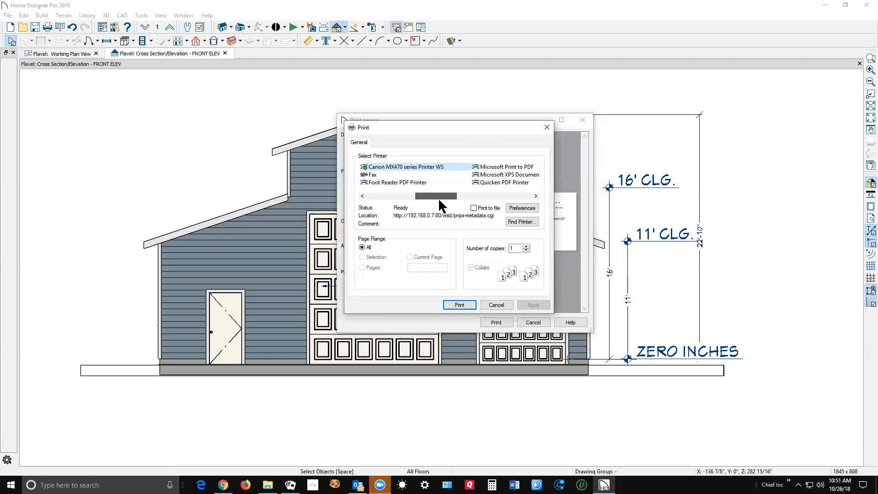
drag(438, 198, 434, 197)
click(406, 182)
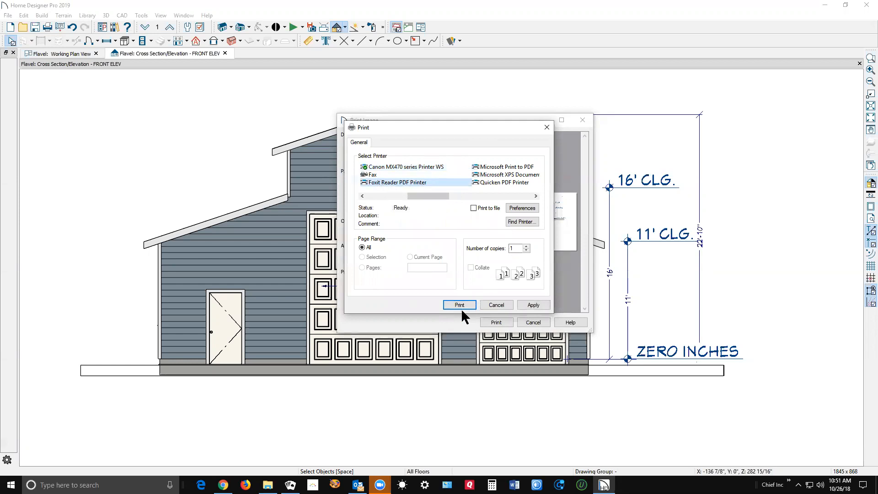
click(521, 208)
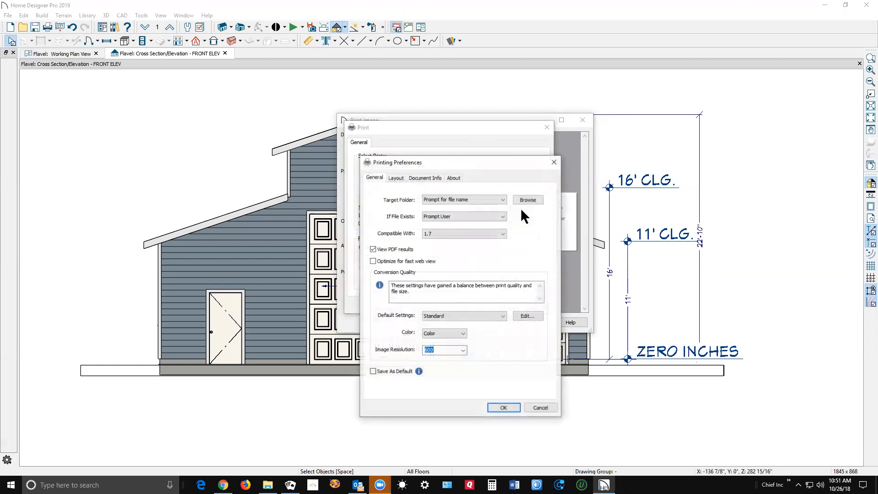
click(462, 348)
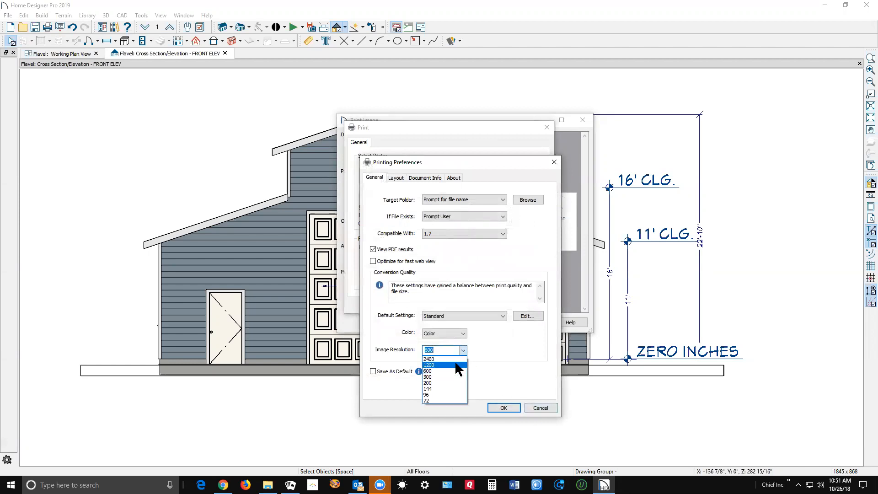
click(445, 359)
click(503, 408)
Print the front elevation to a PDF with "-FRONT ELEV" appended to the suggested file name, and close the resulting PDF.
click(459, 304)
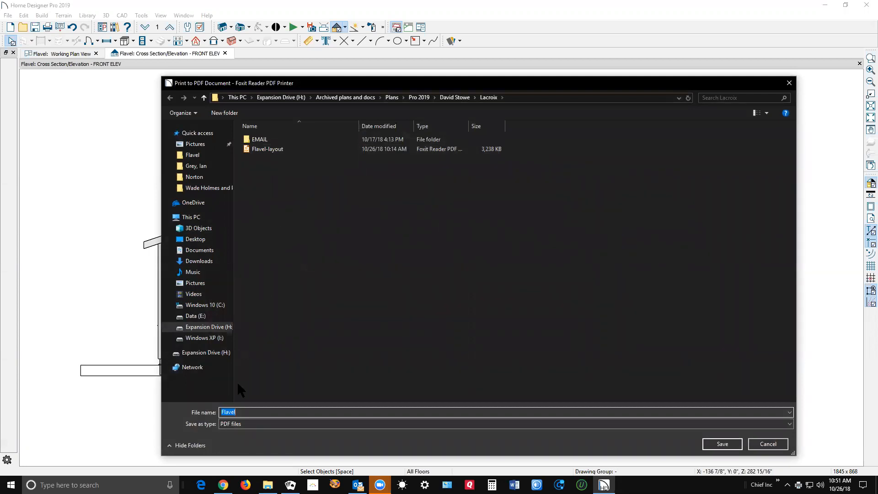
click(249, 412)
text(-)
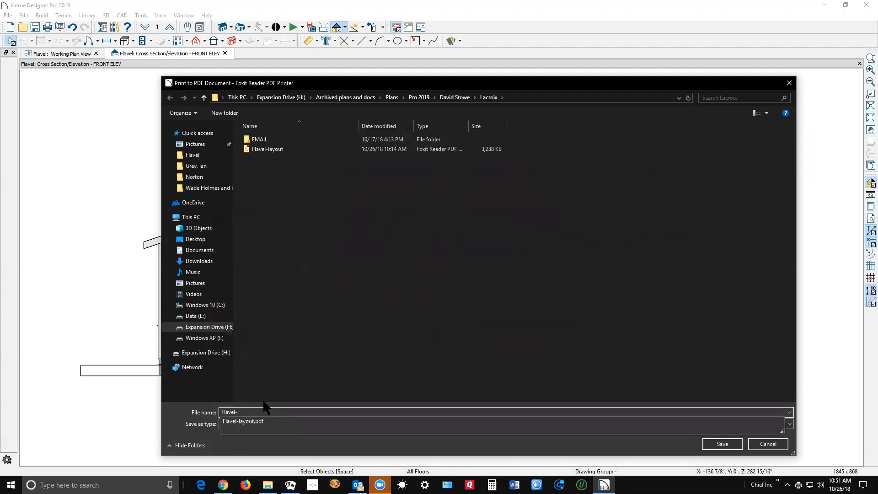
text(FRONT ELEV)
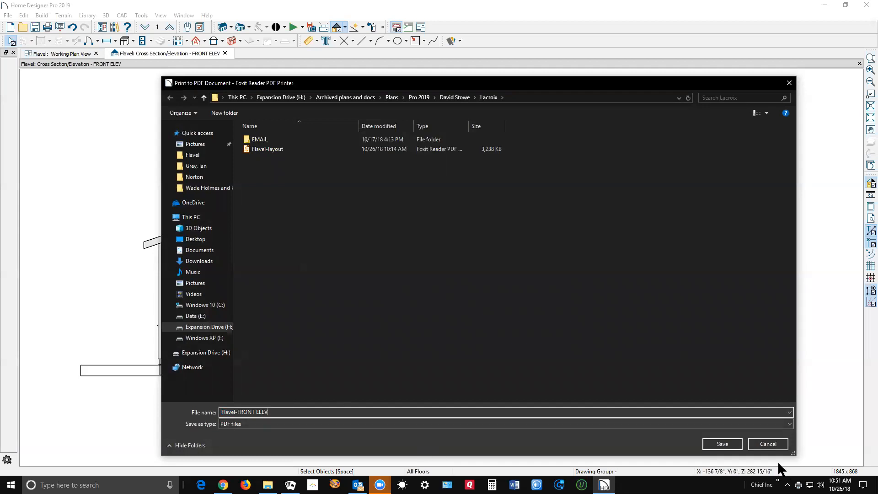
click(722, 444)
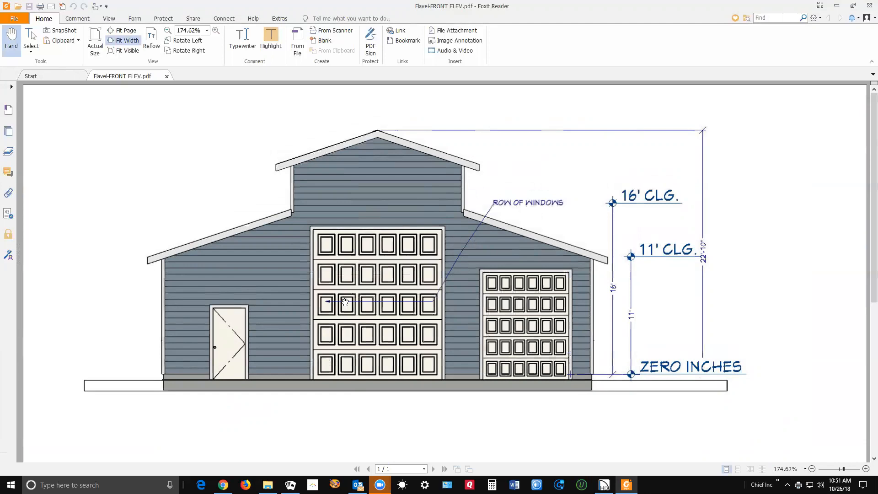
click(868, 6)
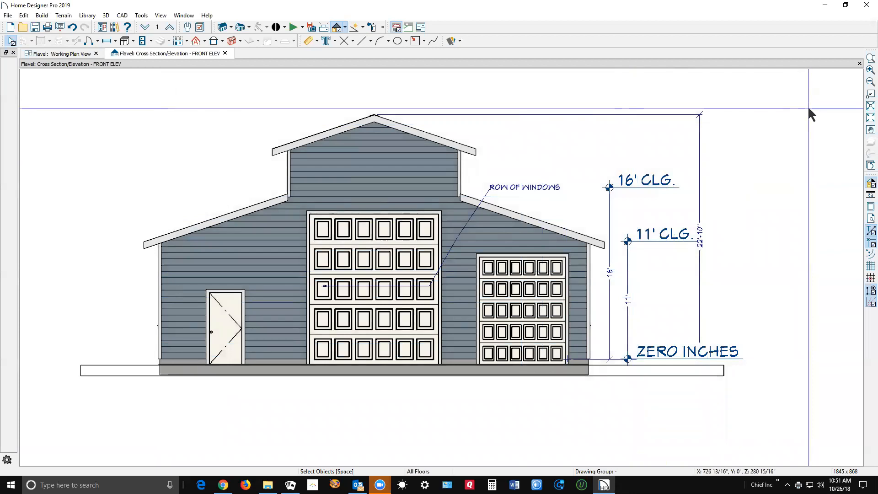
Close the front elevation view and switch the plan view's drawing sheet display off and back on.
click(858, 65)
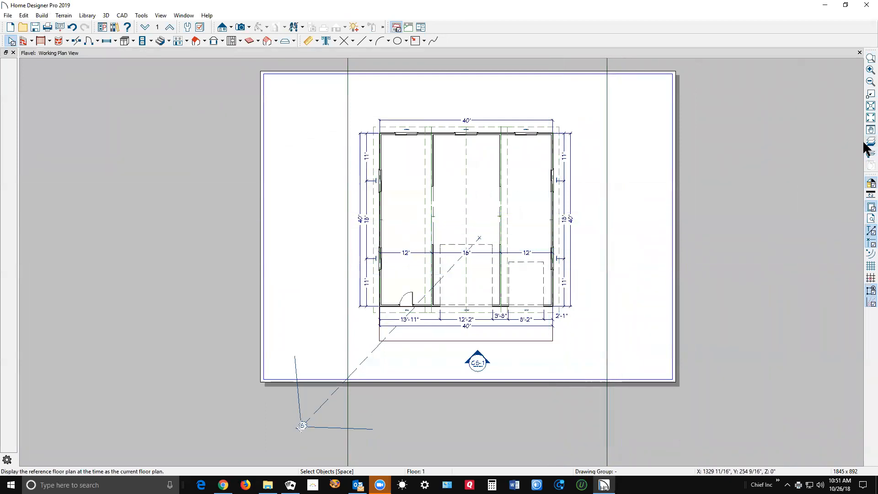
click(865, 207)
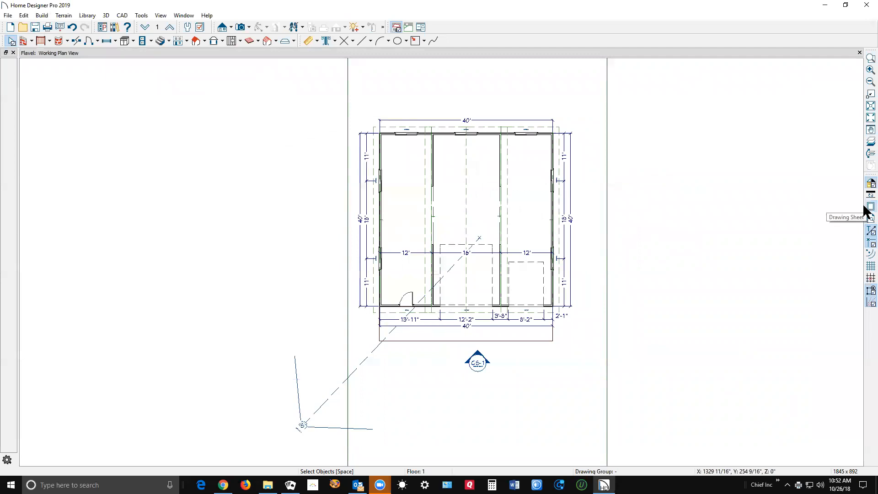
click(865, 208)
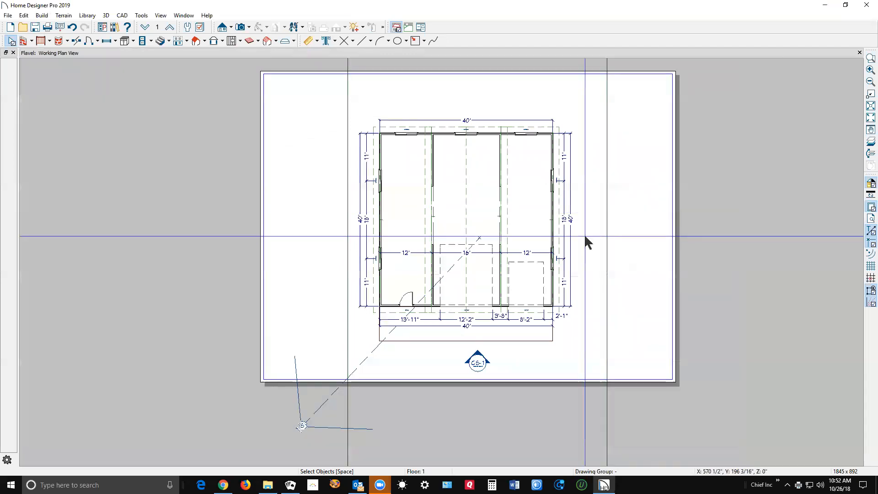
Check the sheet size and drawing scale in the plan view's Drawing Sheet Setup and accept the settings.
scroll(481, 258, up, 1)
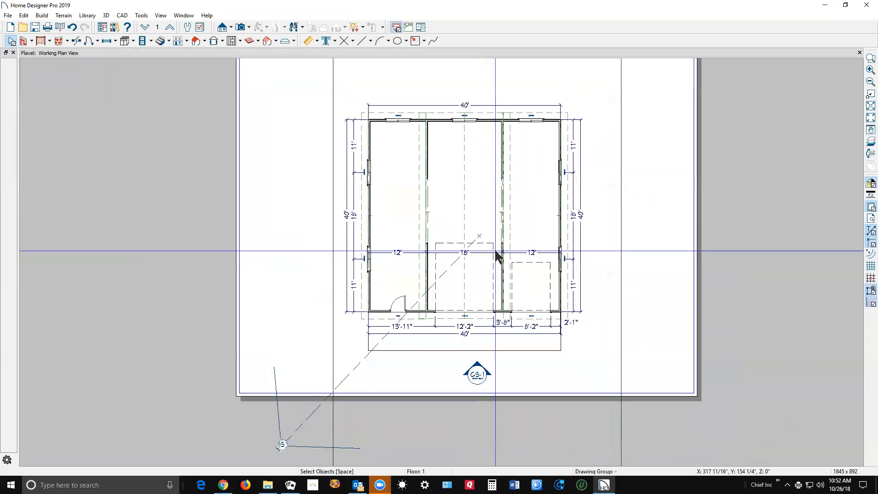
click(7, 15)
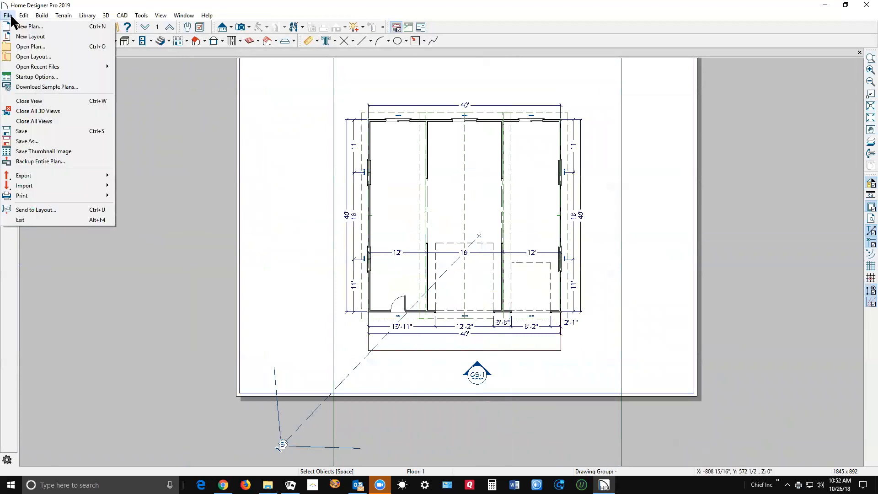
mouse_move(31, 195)
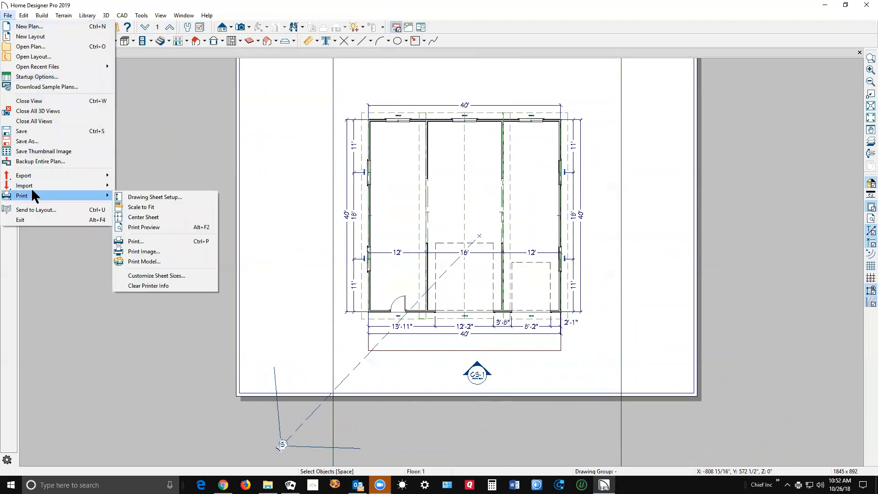
click(151, 195)
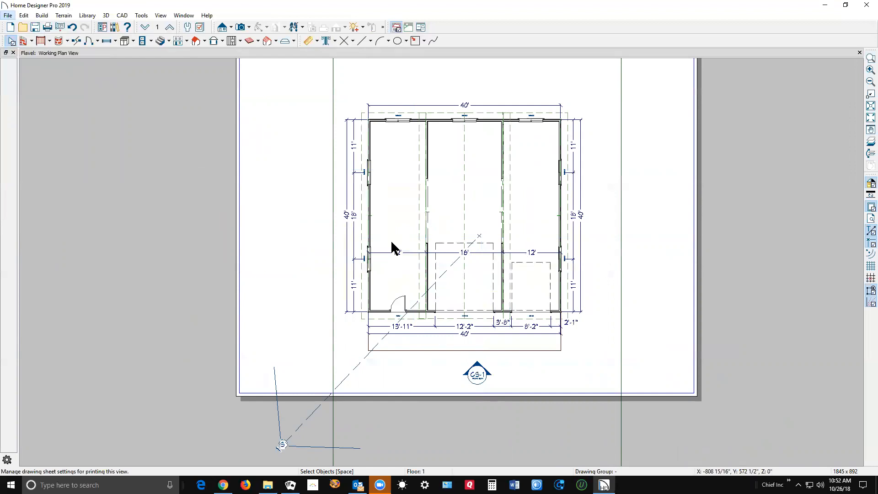
double_click(395, 145)
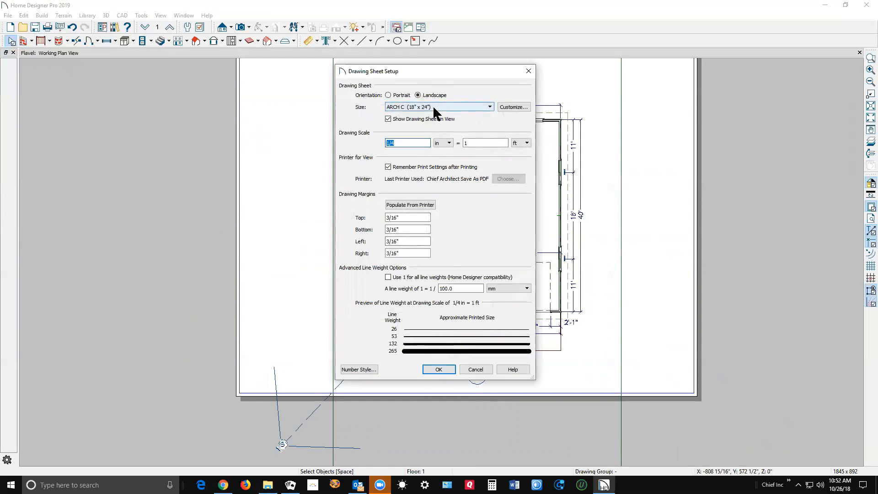
click(446, 368)
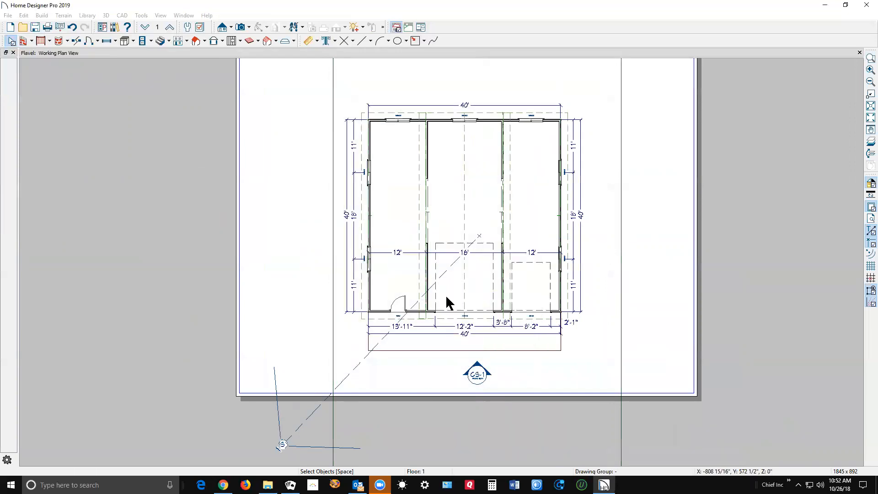
Set up a print of the plan view through Chief Architect Save As PDF at 4000 DPI.
click(7, 15)
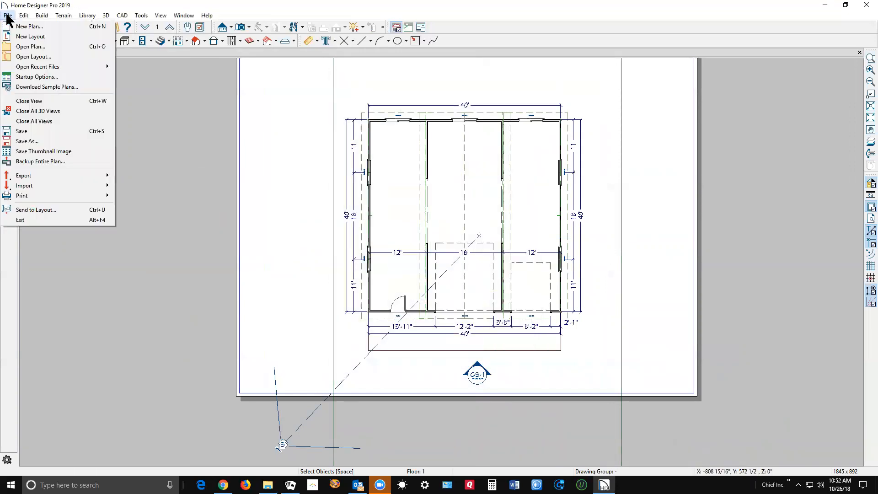
mouse_move(32, 195)
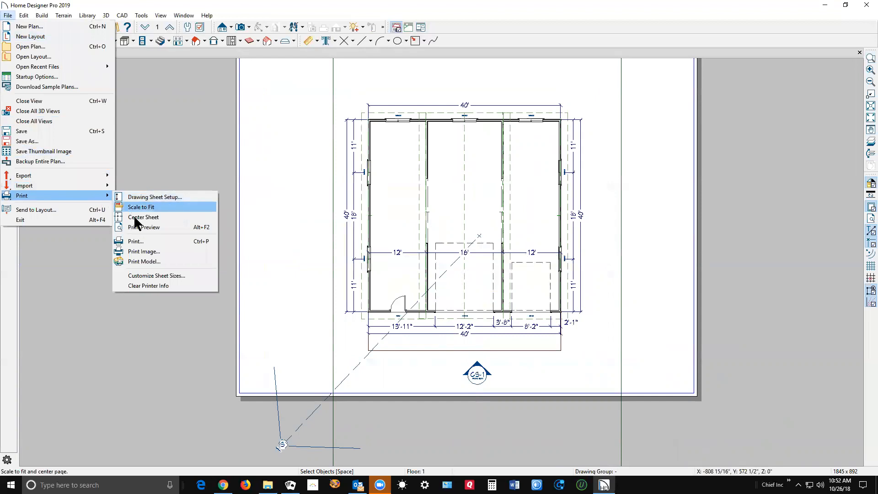
click(138, 241)
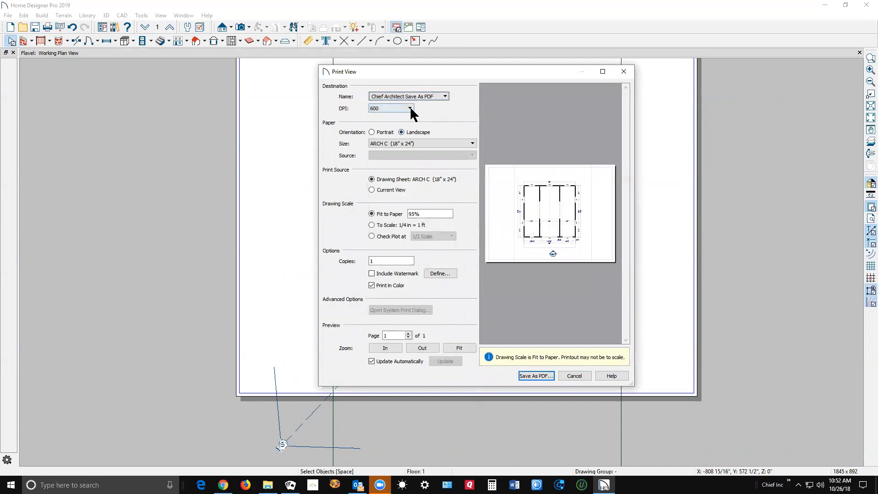
click(410, 109)
click(382, 176)
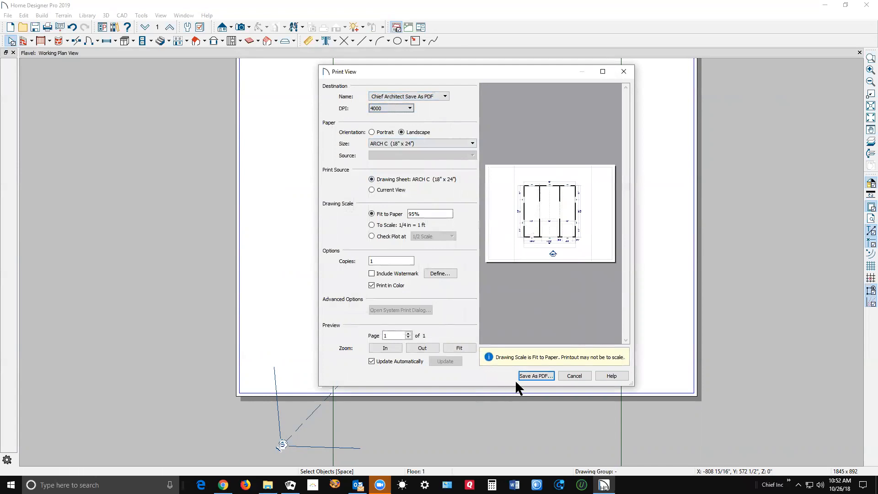
Save the plan view as a PDF with "-PLAN VIEW" appended to the suggested file name, look it over and close it.
click(529, 376)
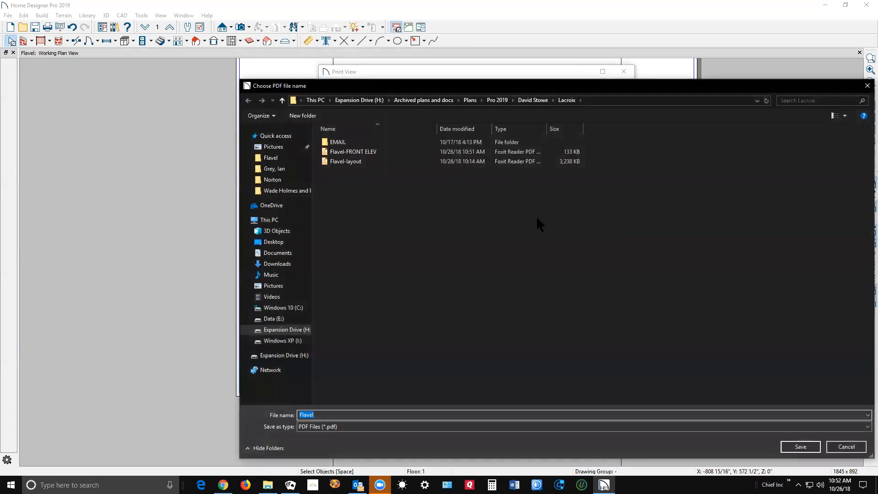
click(326, 414)
text(-)
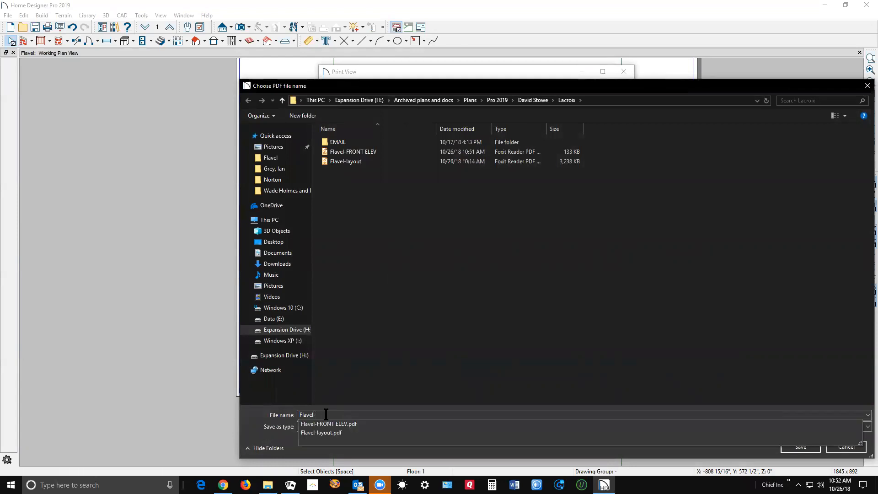
text(P)
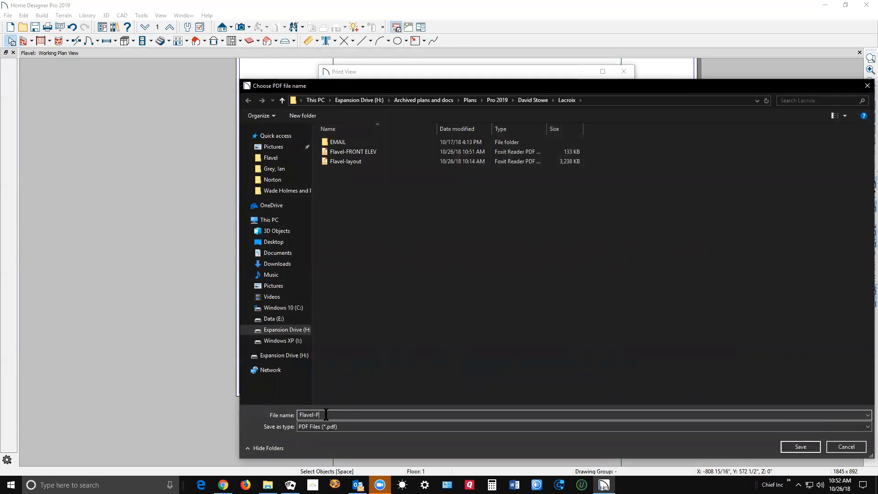
text(LAN VIEW)
click(801, 447)
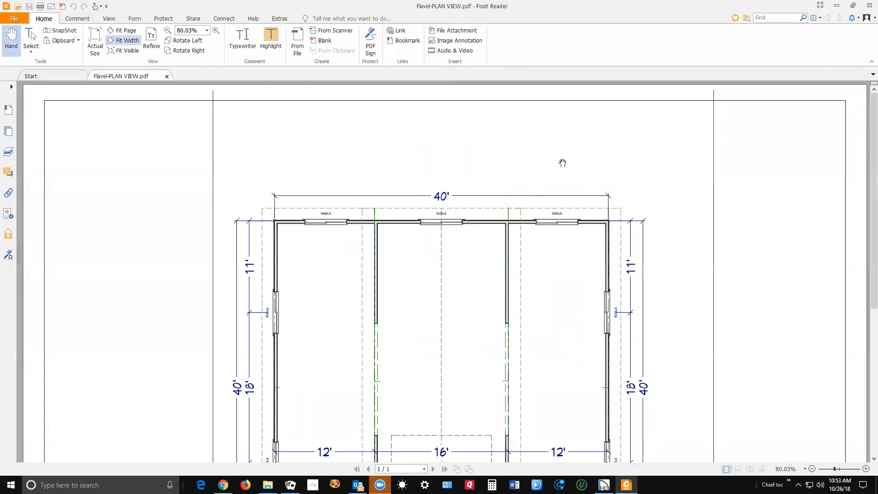
scroll(657, 183, down, 1)
scroll(427, 176, down, 5)
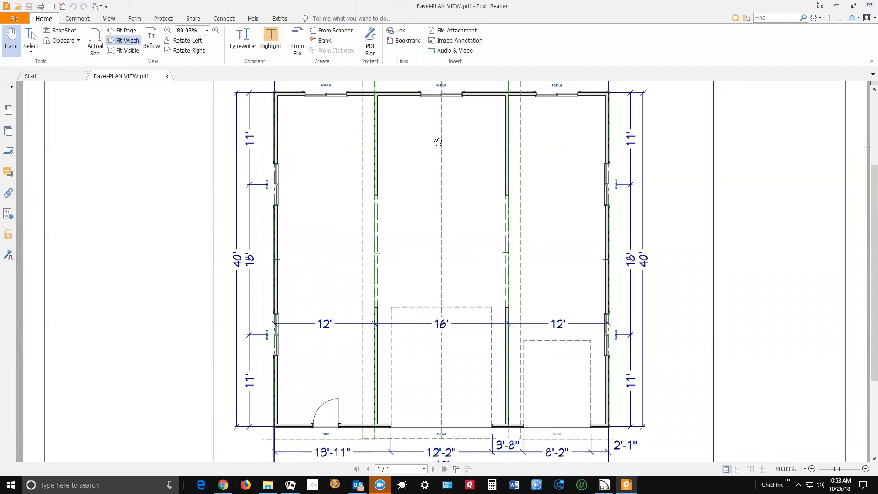
click(868, 6)
Create a cross section/elevation view of the building's left side, aimed across the plan from the left toward the right.
scroll(712, 202, down, 1)
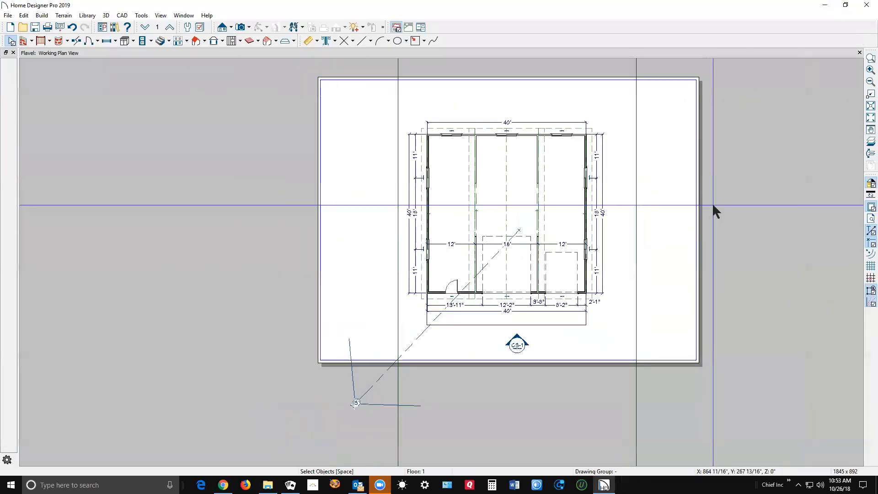
click(222, 28)
click(221, 28)
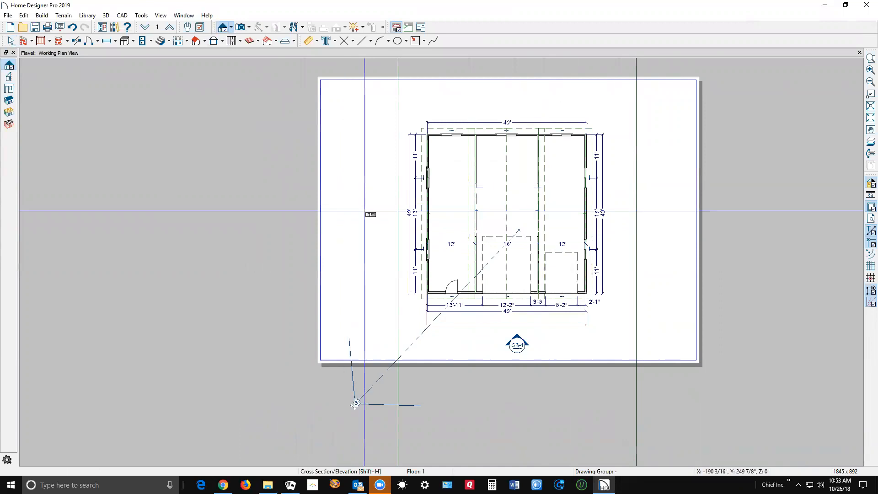
drag(352, 223, 771, 225)
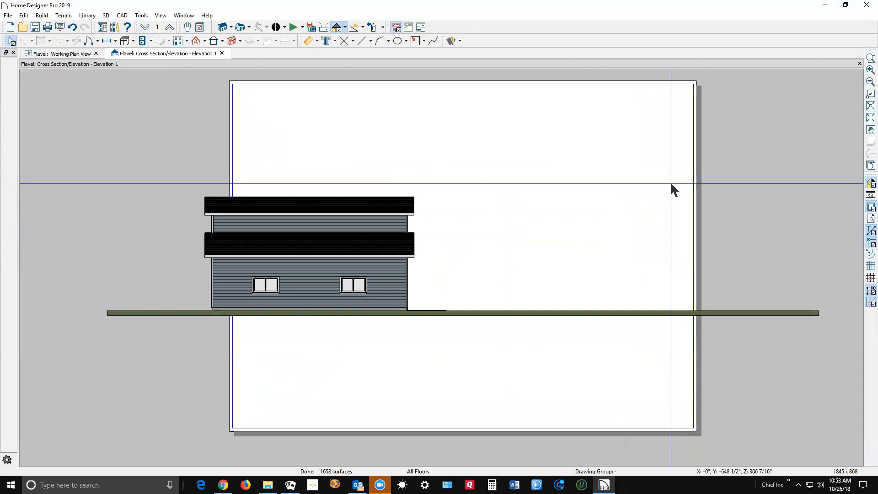
Move the drawing sheet boundary so that the left elevation of the building sits roughly centred on it.
click(478, 82)
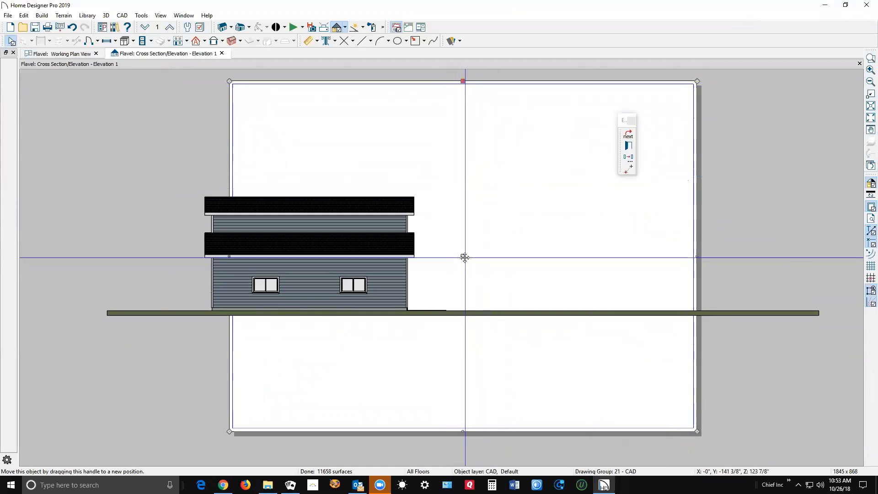
drag(463, 256, 339, 256)
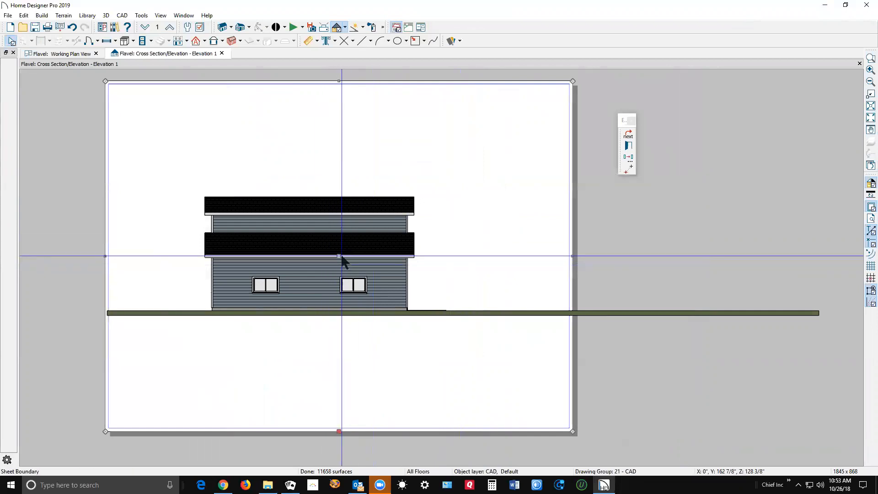
click(471, 81)
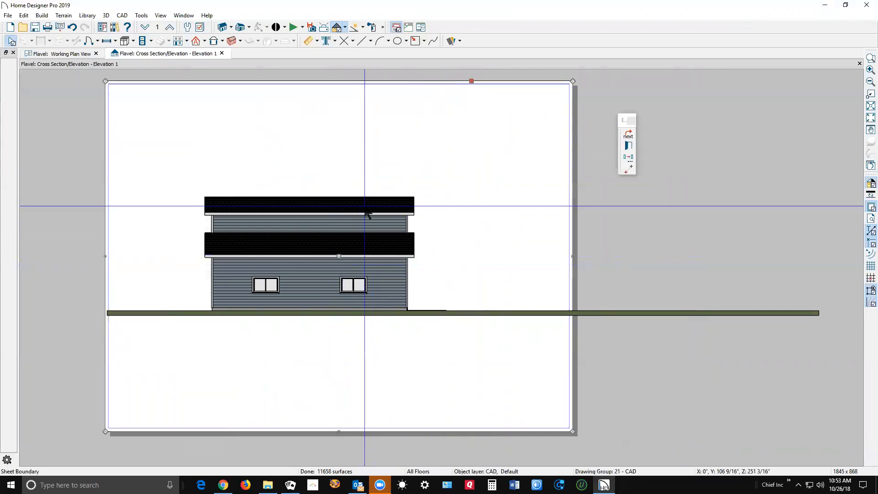
drag(341, 257, 313, 264)
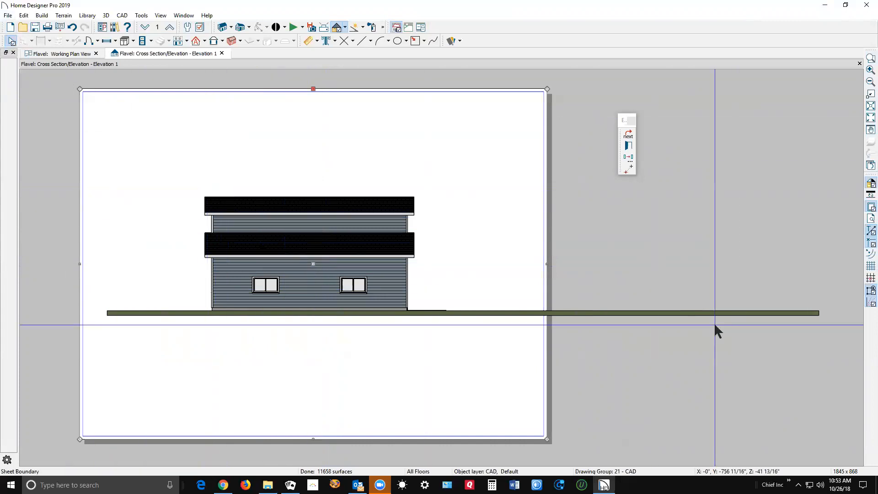
click(672, 253)
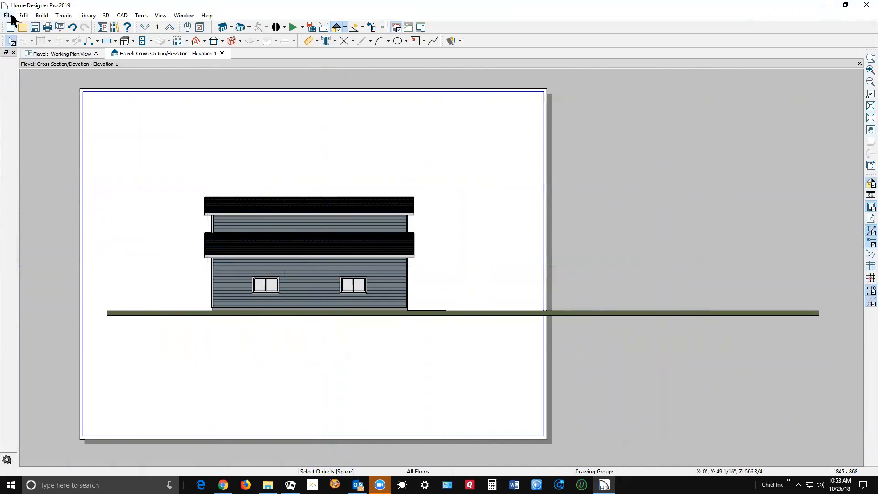
click(11, 16)
mouse_move(47, 194)
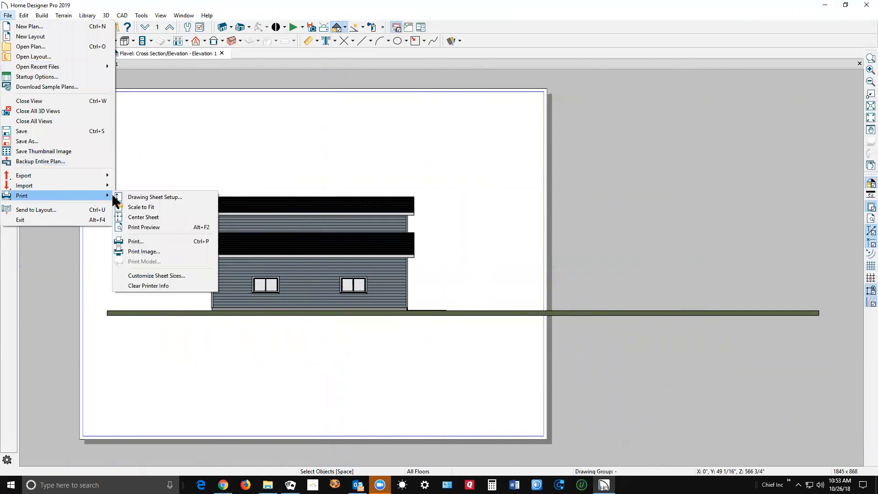
click(140, 252)
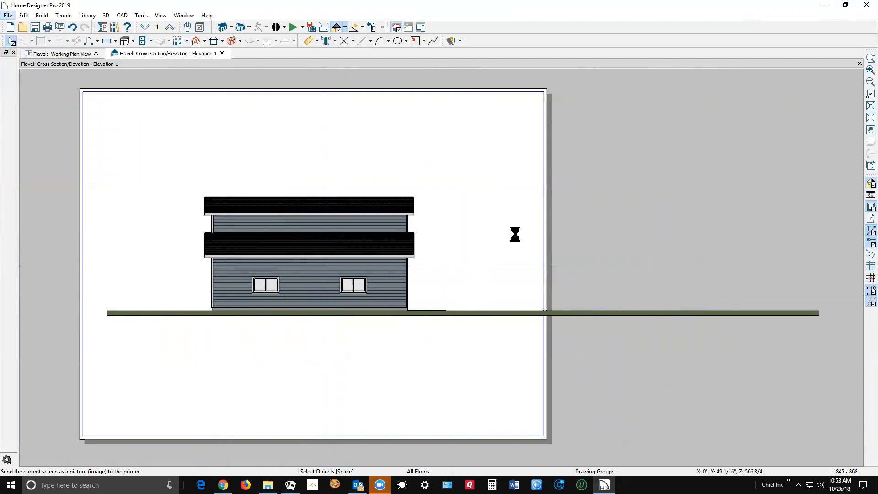
click(532, 320)
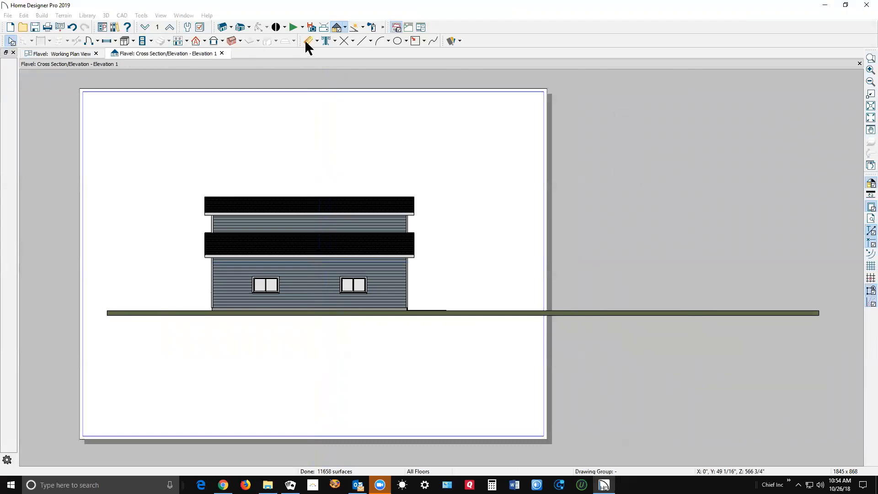
Add a bold rich text label "LEFT ELEV" with a text height of 12 below the building's ground line.
click(327, 41)
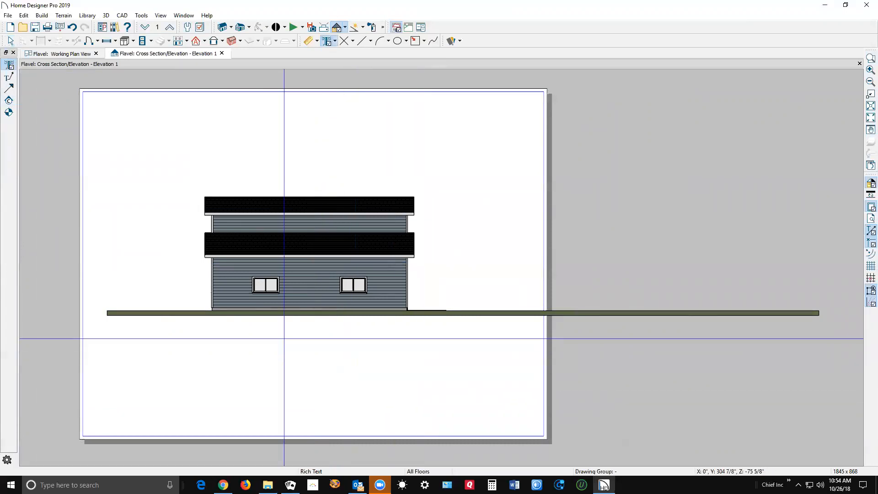
click(284, 338)
text(LEFT ELEV)
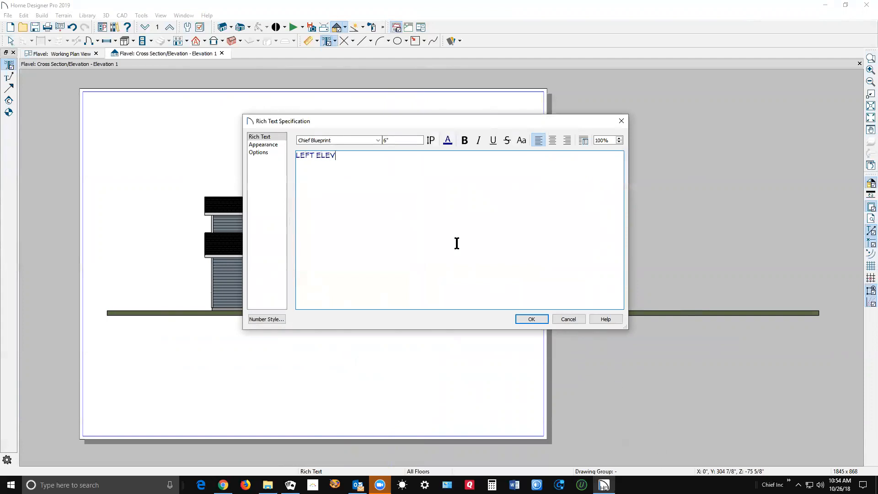
key(ctrl+a)
click(404, 140)
text(12)
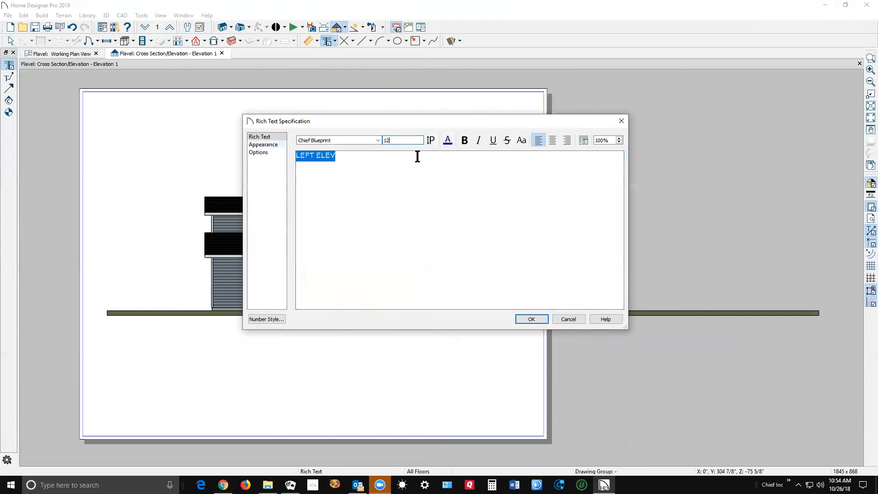
click(464, 141)
click(531, 319)
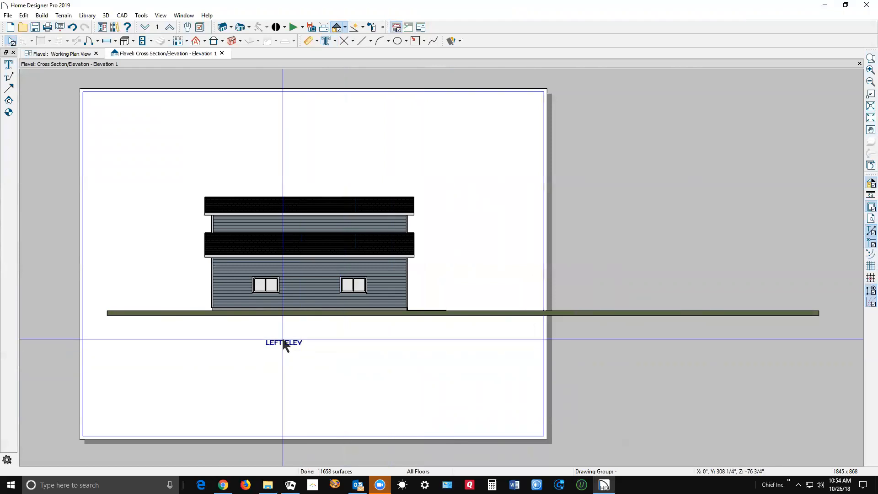
Move the "LEFT ELEV" label to just under the ground line near the building's right corner.
click(284, 342)
drag(284, 342, 394, 324)
click(492, 251)
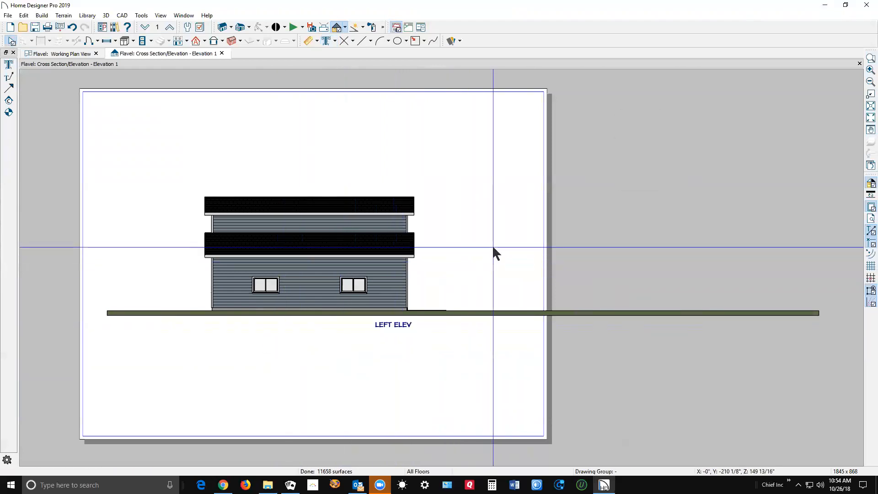
Set up a print of the left elevation view through Chief Architect Save As PDF.
click(8, 15)
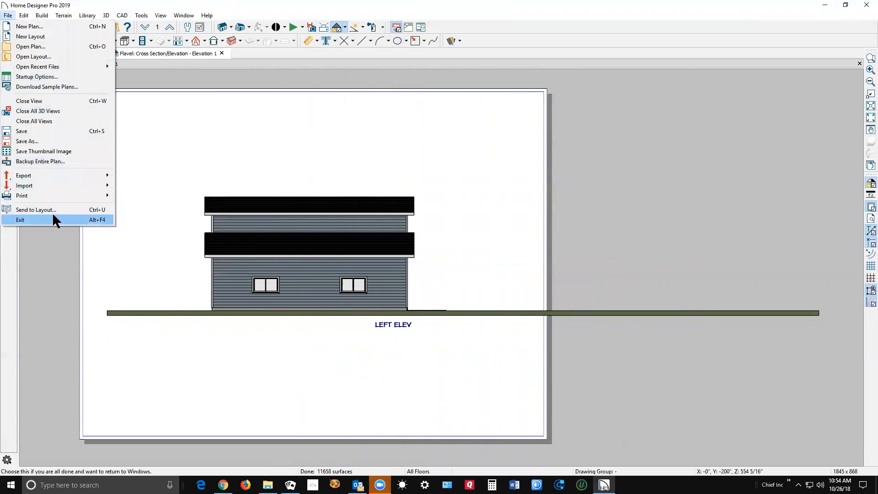
mouse_move(42, 192)
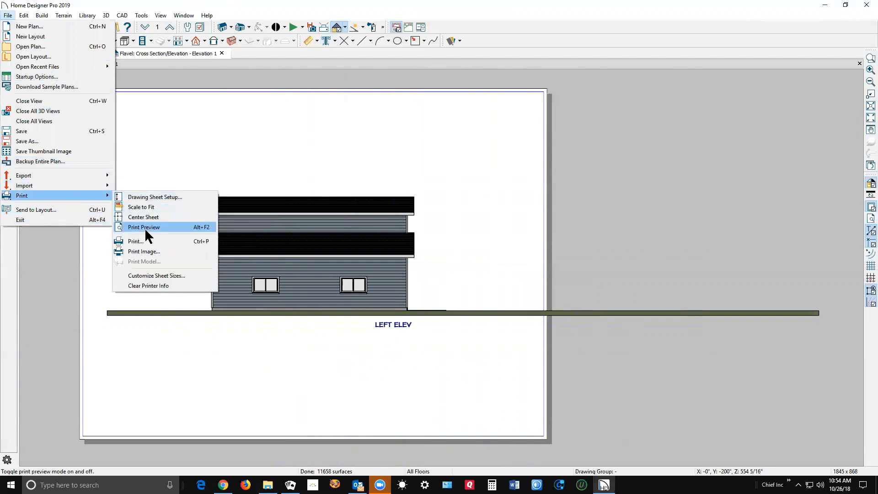
click(151, 241)
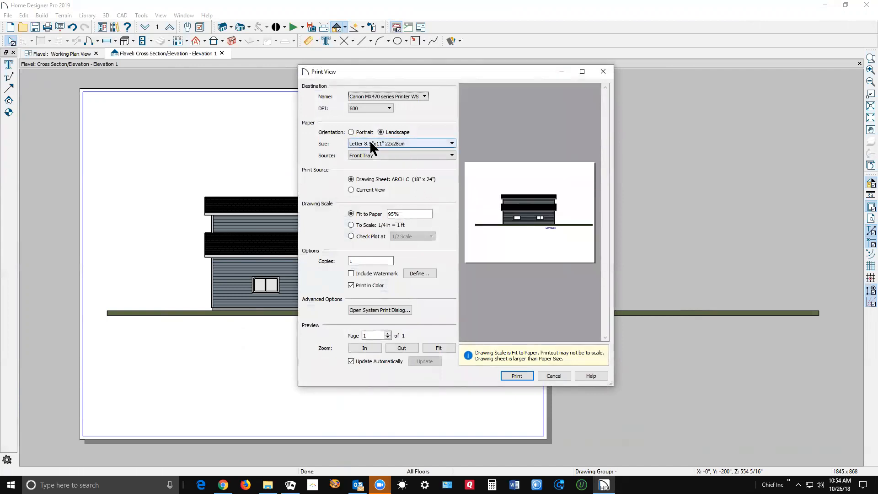
click(422, 93)
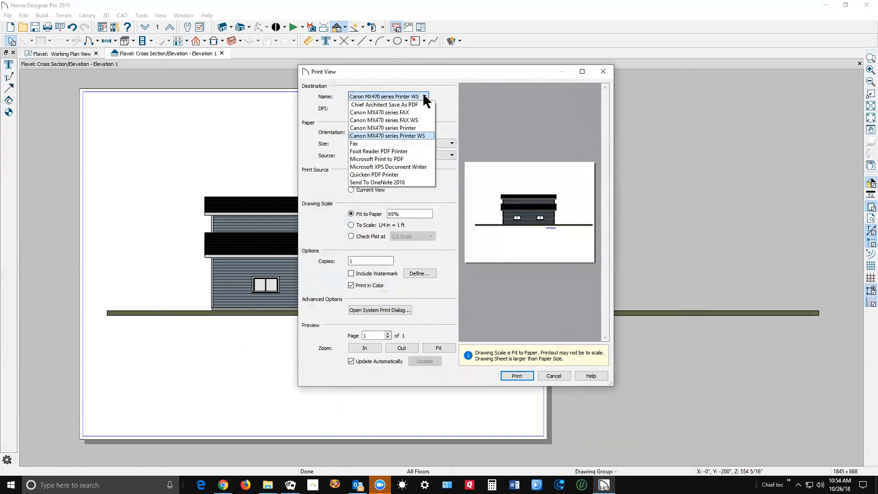
click(403, 105)
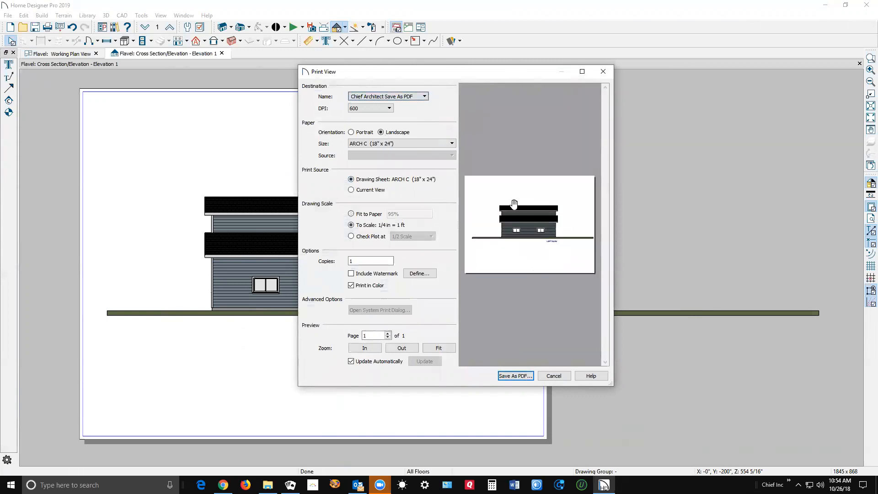
Save the left elevation as a PDF with "-LEFT ELEV" appended to the suggested file name.
click(521, 374)
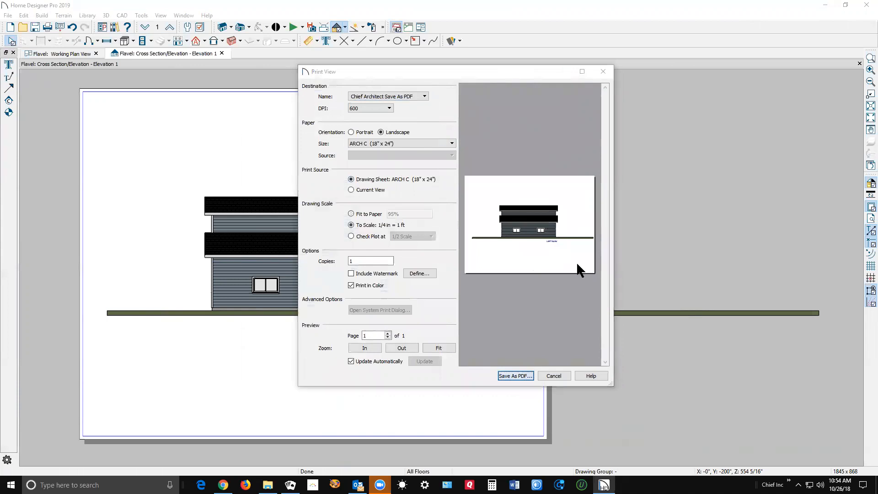
click(326, 414)
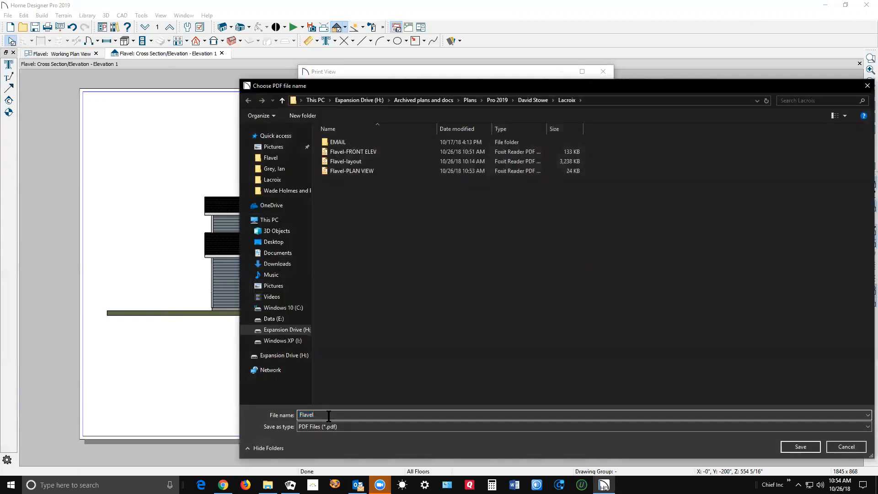
text(-)
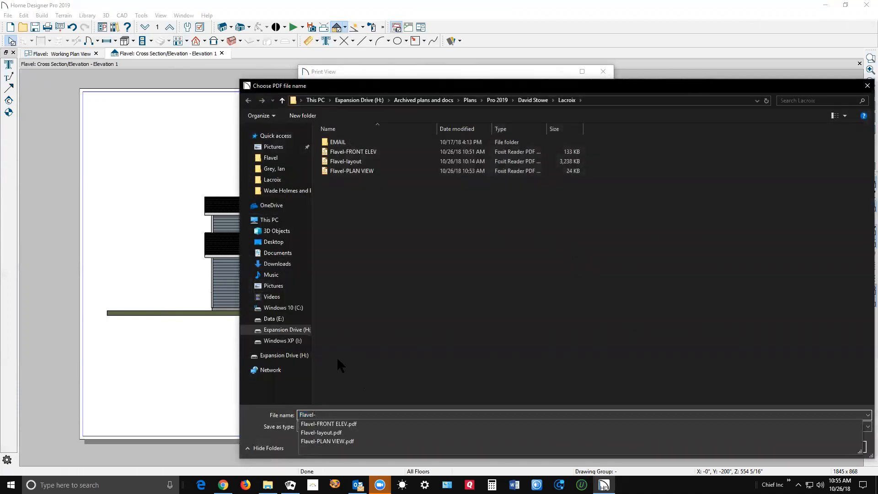
text(LEFT ELEV)
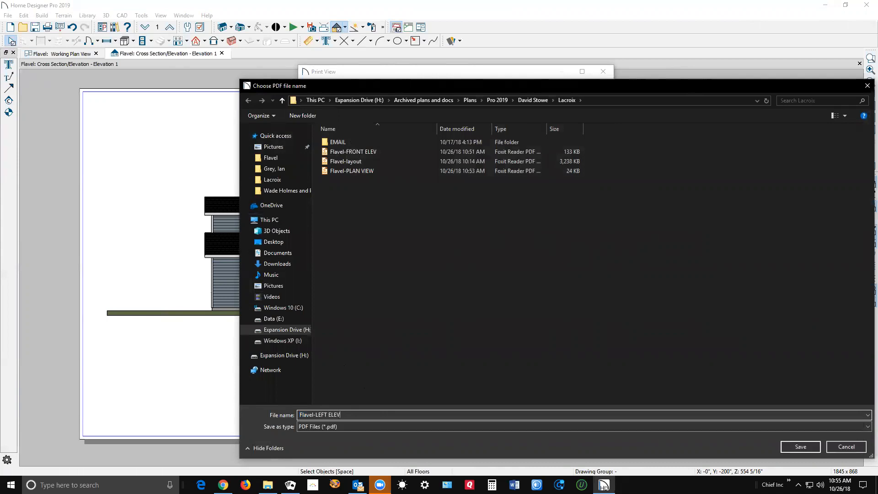
click(793, 448)
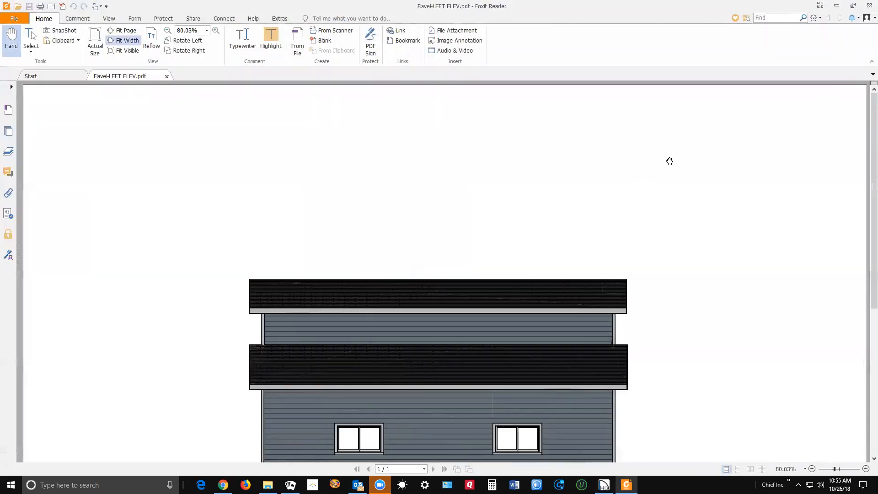
Look over the elevation drawing and its label in the exported PDF and close the PDF reader.
scroll(668, 161, down, 4)
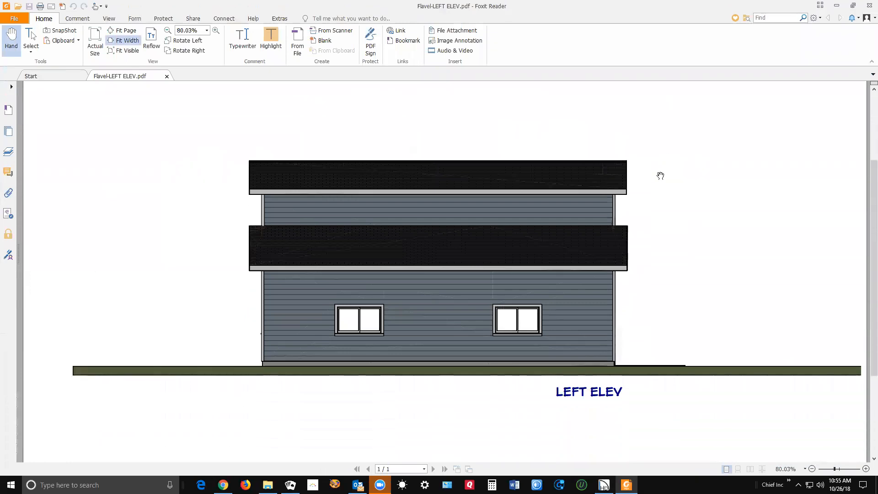
right_click(596, 393)
click(594, 392)
right_click(593, 393)
click(371, 108)
click(869, 5)
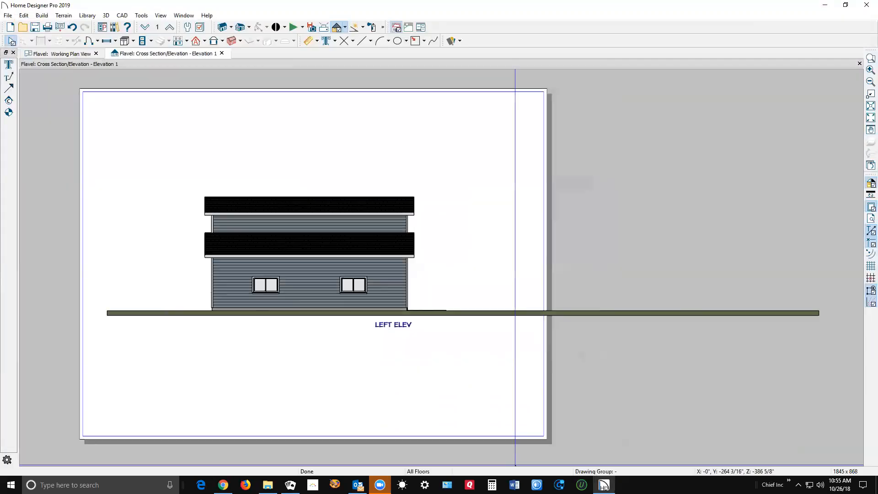
Copy the "LEFT ELEV" label and close the left elevation view, choosing to save the elevation.
right_click(396, 330)
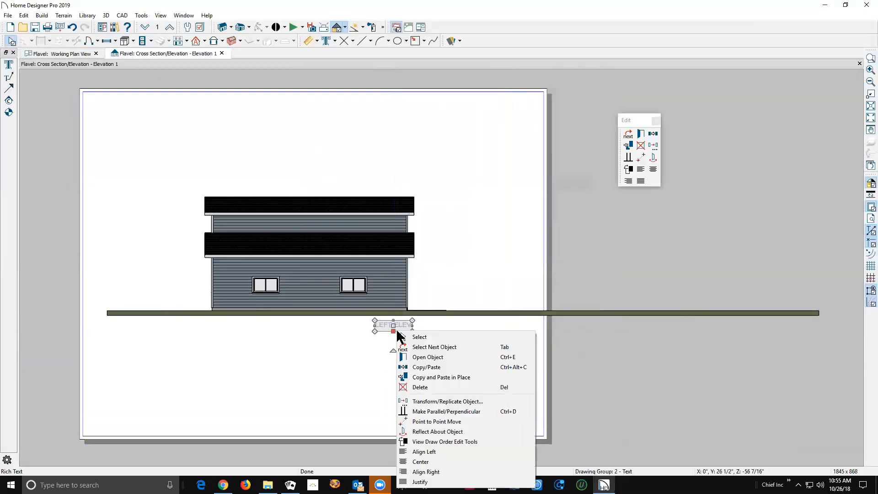
click(447, 368)
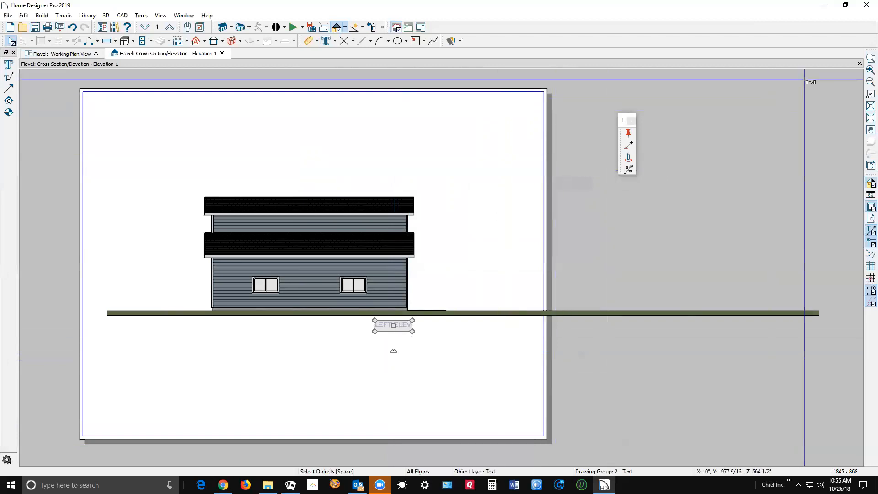
click(859, 64)
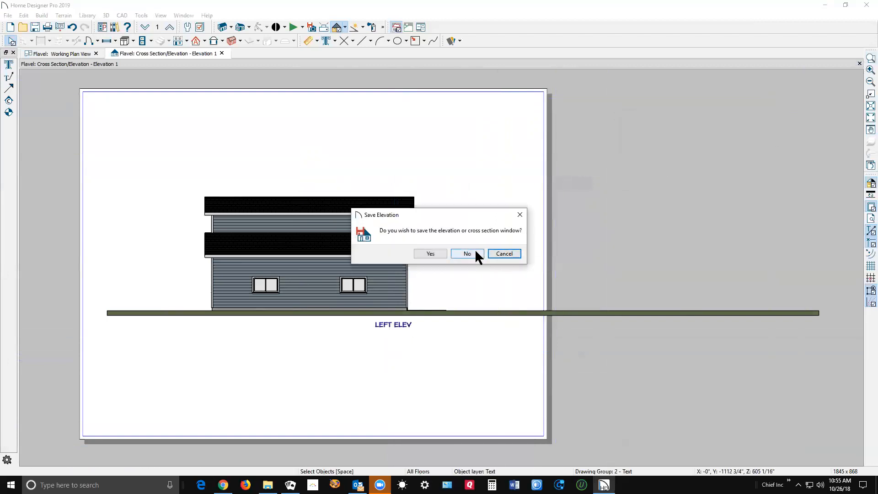
click(433, 253)
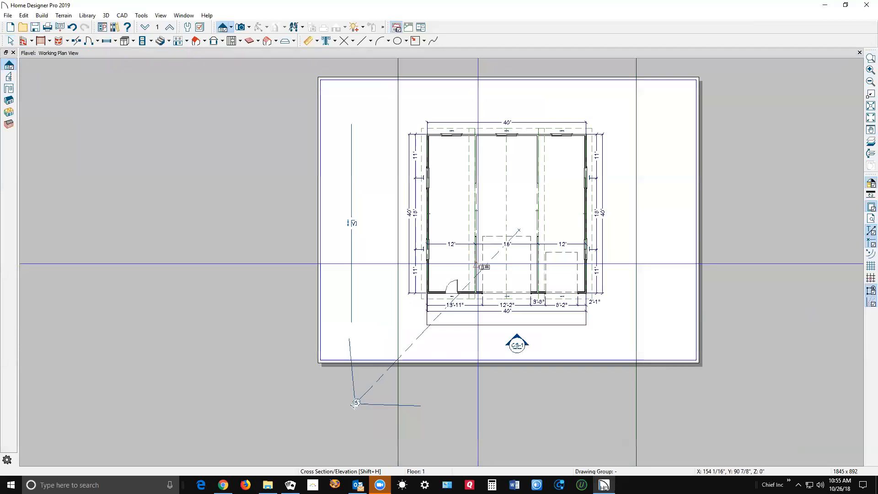
Try a rear cross section/elevation view starting inside the terrain outline behind the building, inspect it and close it.
scroll(480, 219, down, 3)
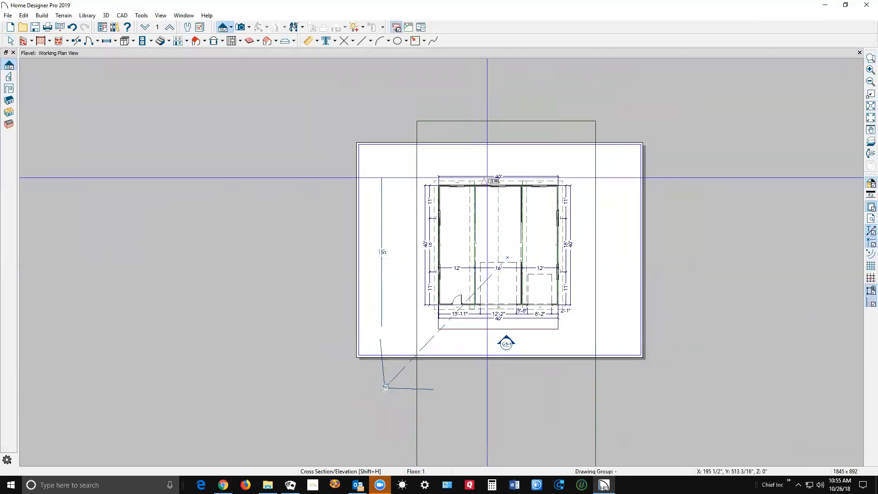
drag(506, 151, 504, 353)
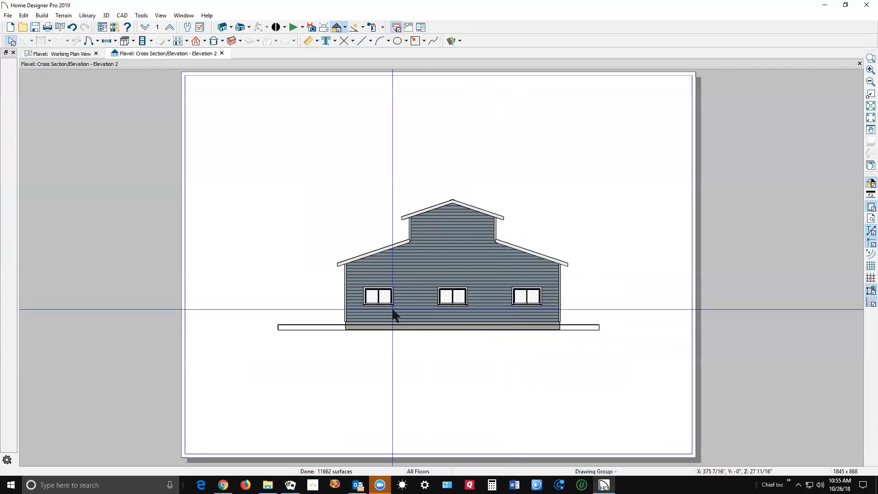
scroll(482, 359, up, 2)
scroll(481, 359, down, 1)
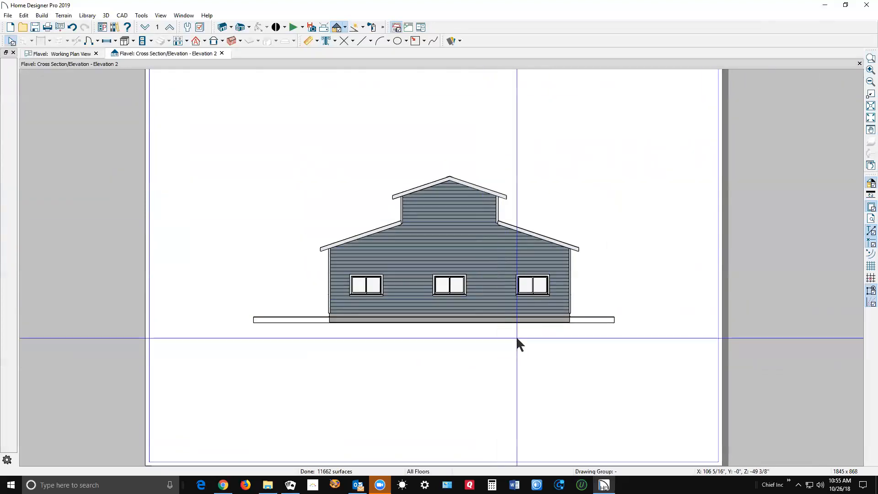
click(858, 64)
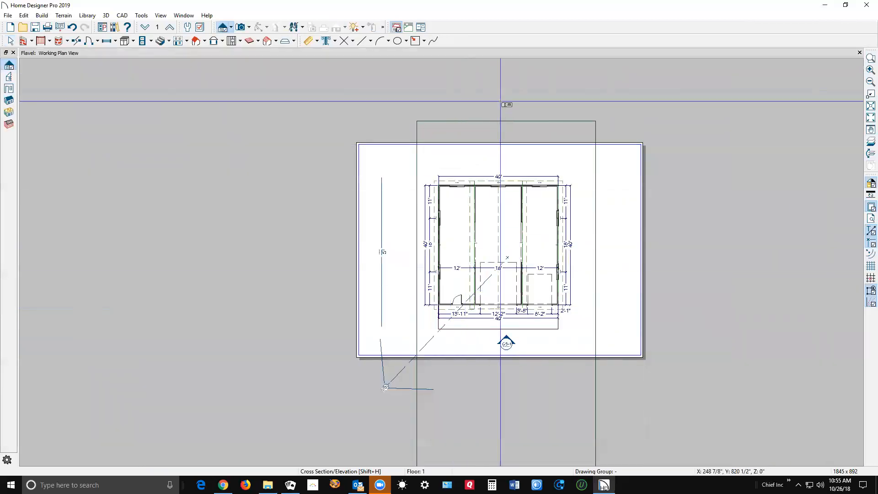
Create a rear cross section/elevation view, starting beyond the terrain outline behind the building and aiming across the plan toward the front.
drag(501, 101, 508, 339)
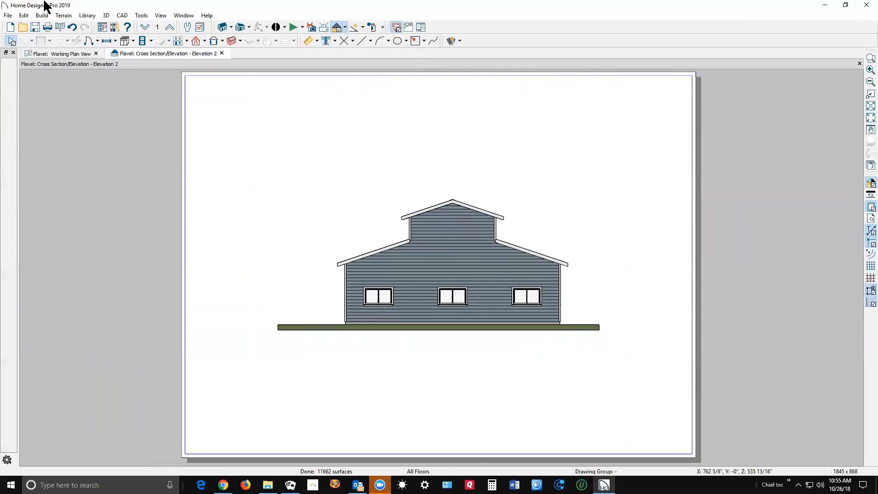
Paste the copied "LEFT ELEV" label below the terrain strip near the right end of the rear elevation.
click(27, 15)
mouse_move(41, 15)
mouse_move(54, 87)
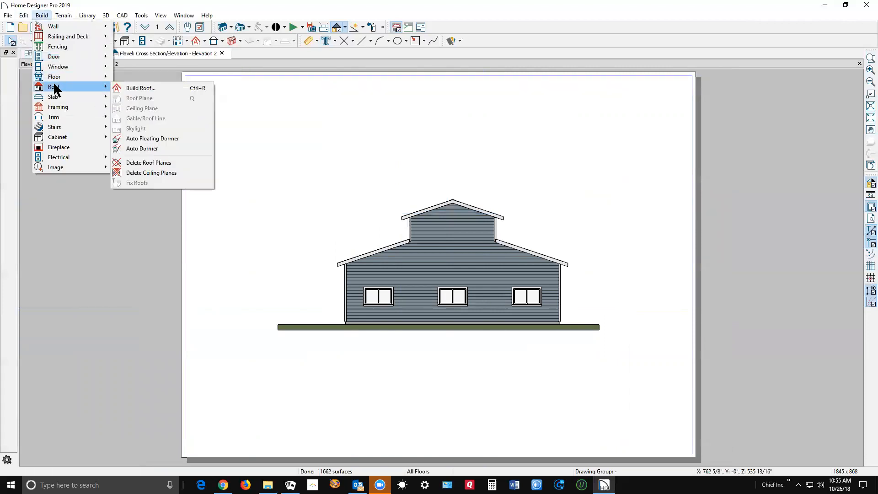
mouse_move(49, 72)
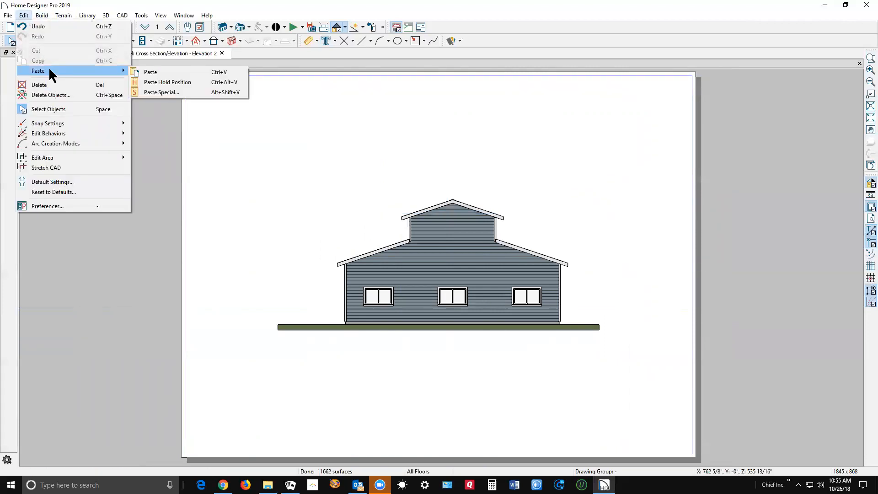
click(146, 74)
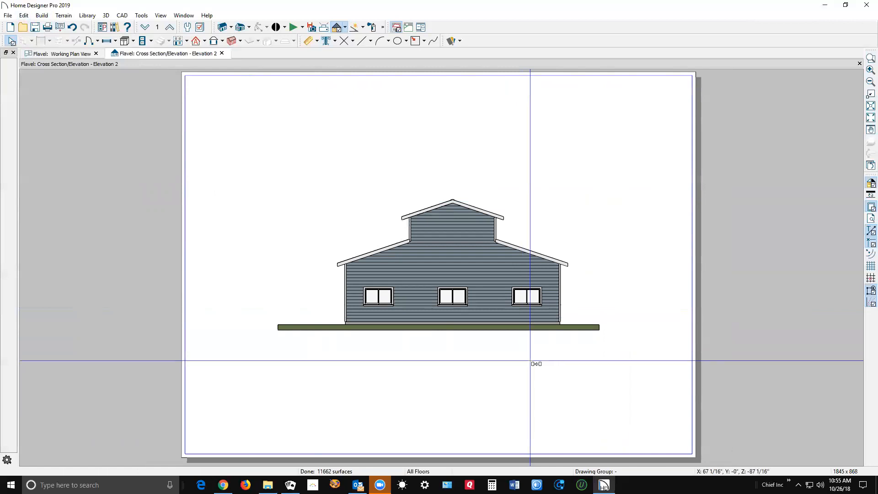
click(537, 346)
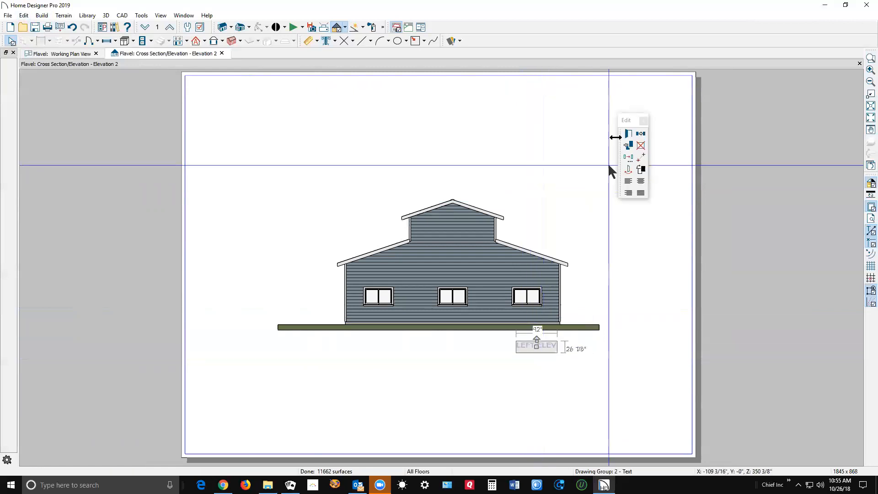
Change the pasted label's text to "REAR ELEV".
click(628, 134)
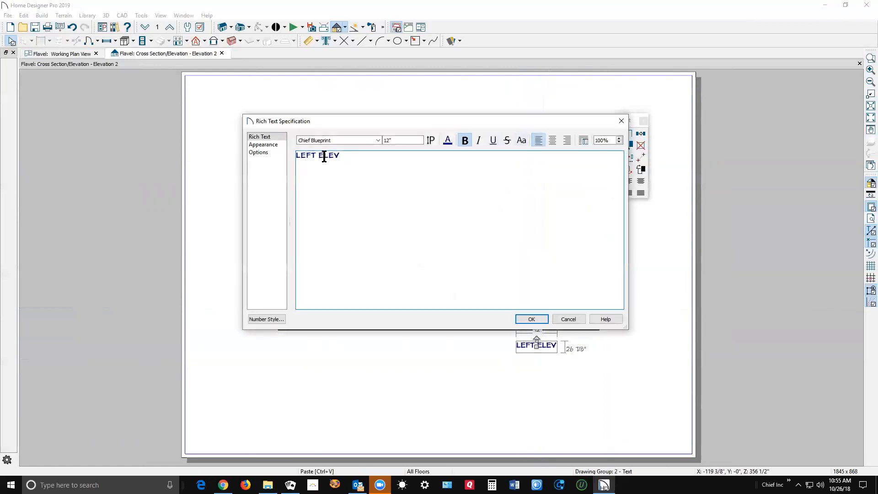
drag(319, 155, 259, 147)
text(REAR)
click(539, 318)
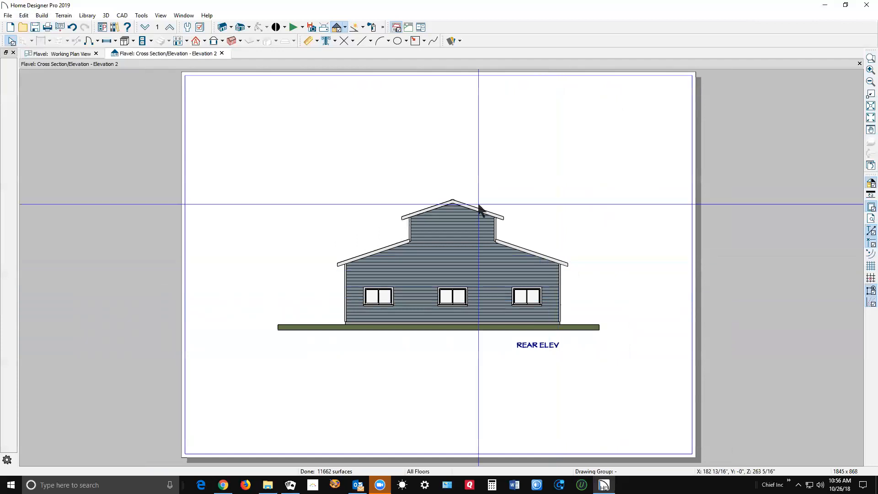
click(7, 15)
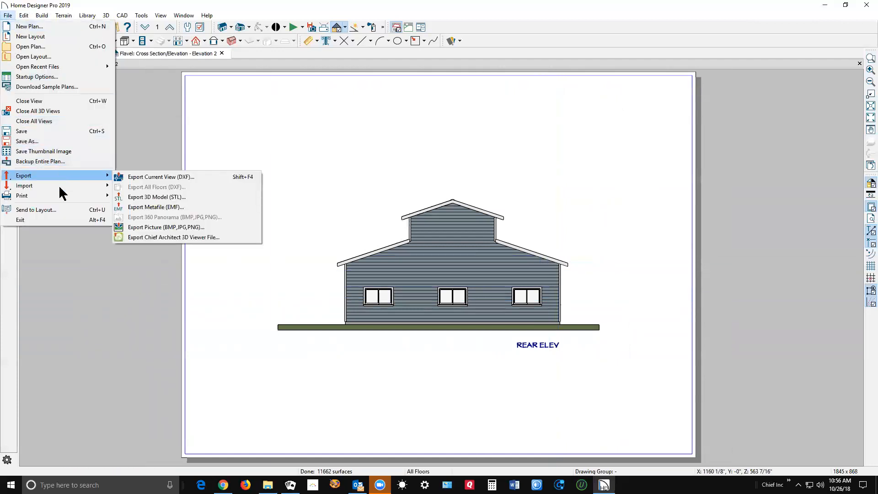
mouse_move(66, 195)
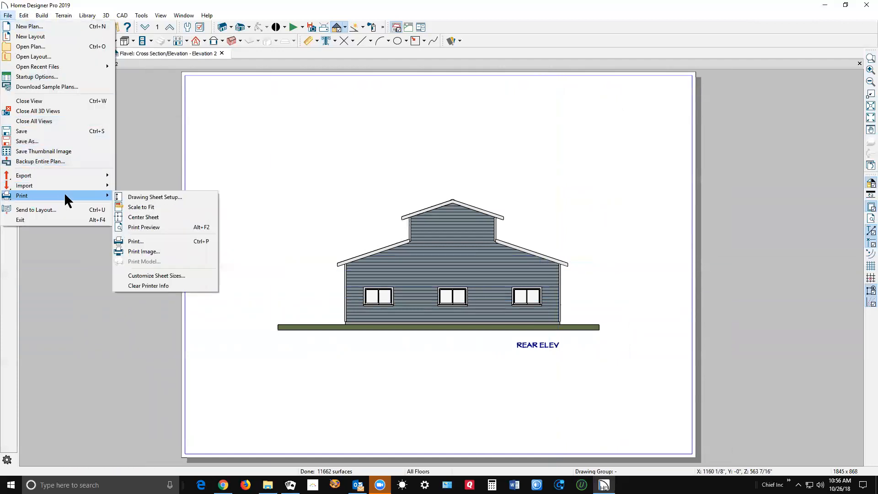
click(151, 251)
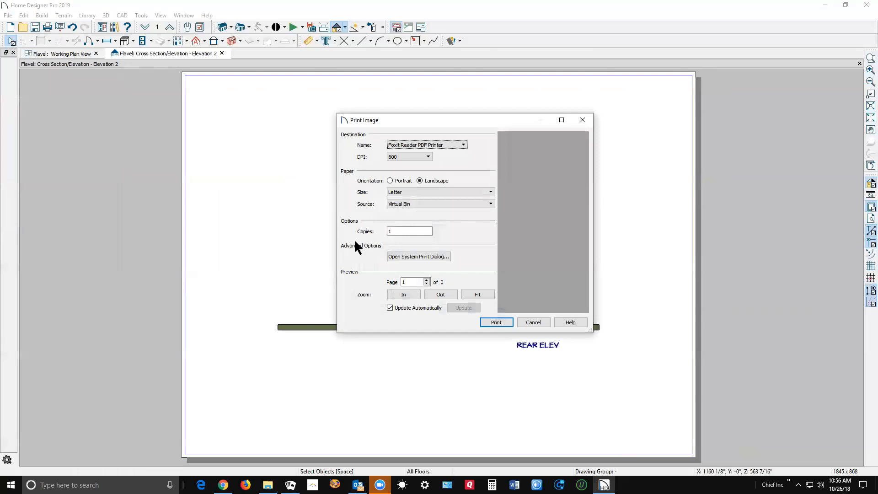
click(461, 144)
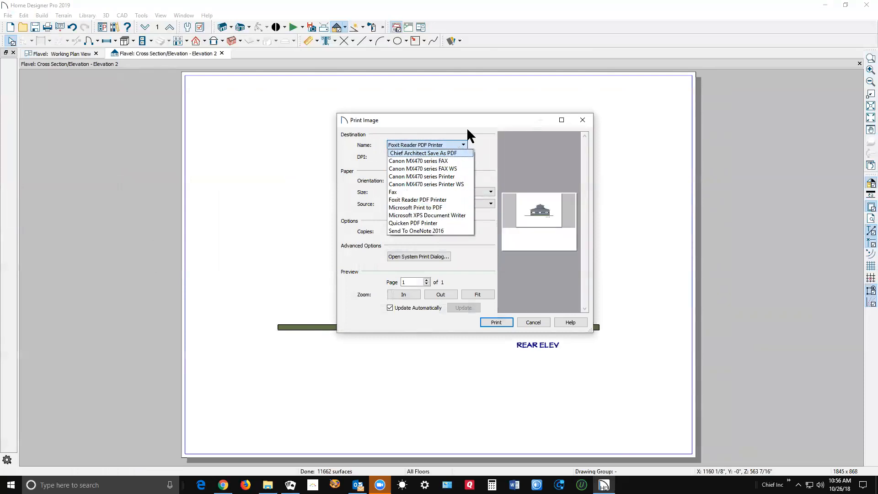
click(454, 154)
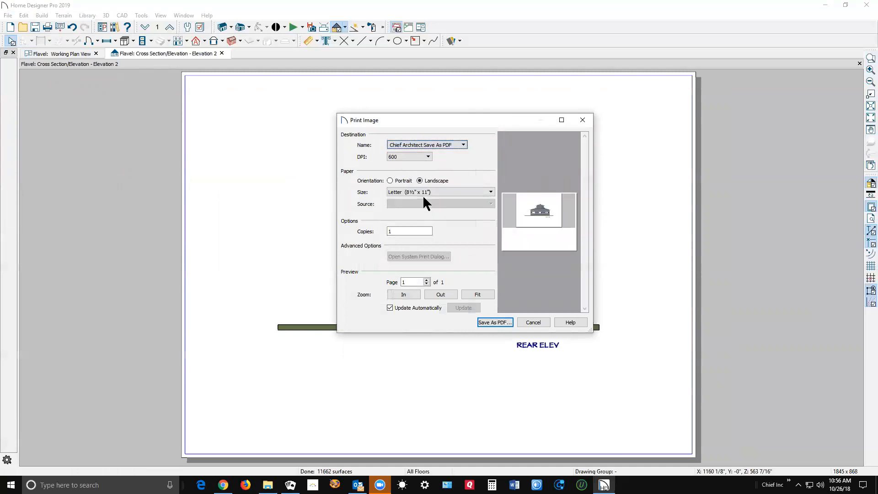
click(479, 191)
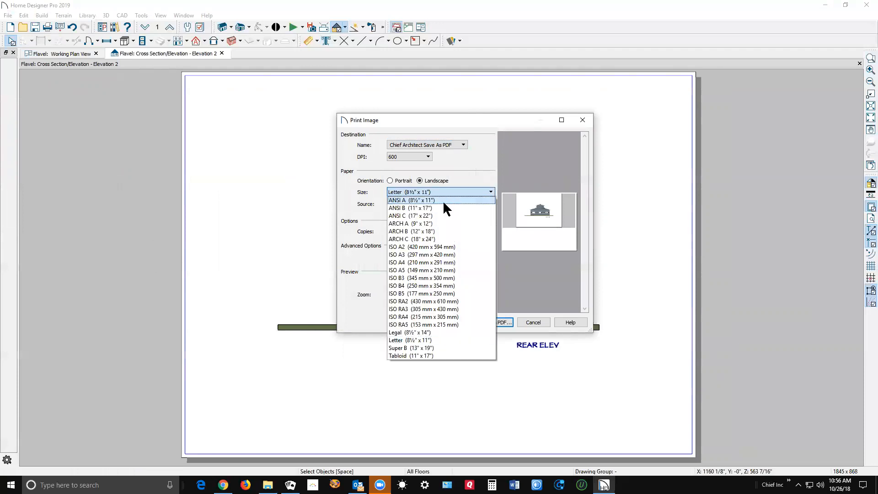
click(441, 239)
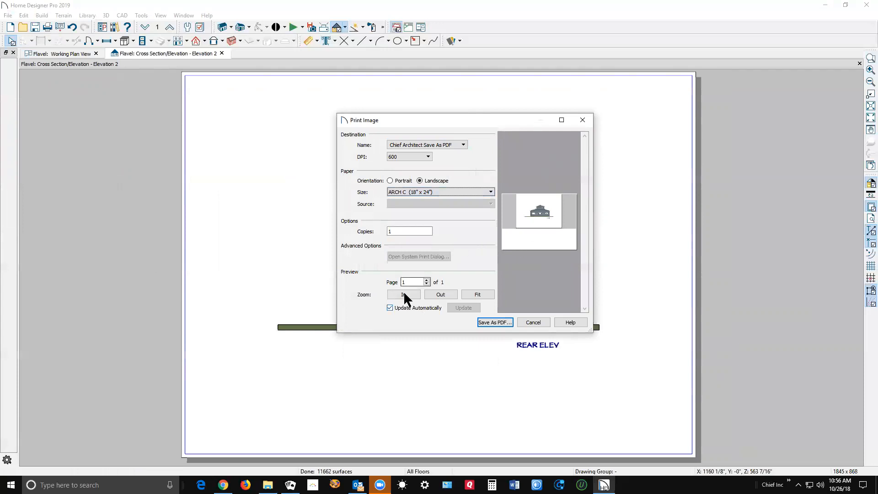
click(422, 157)
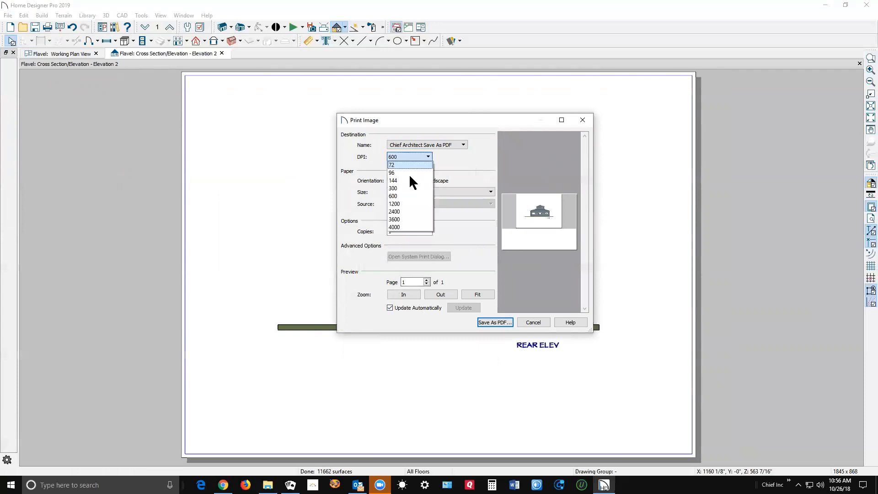
click(404, 225)
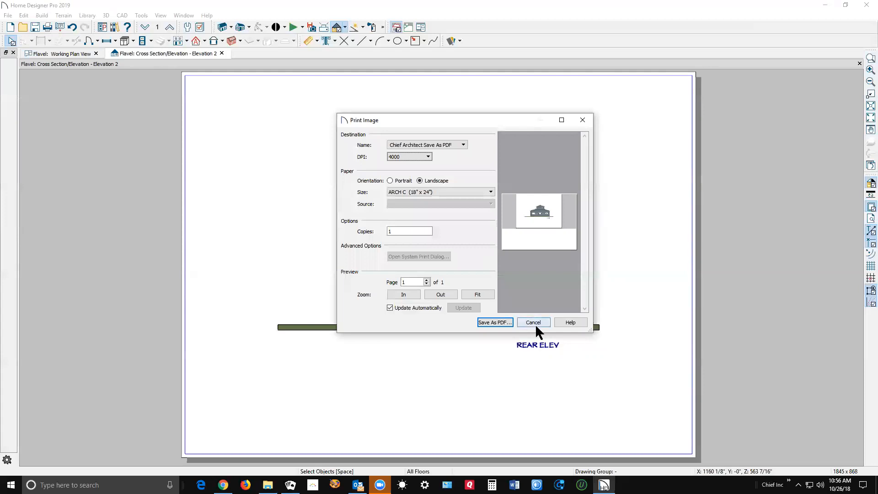
click(457, 145)
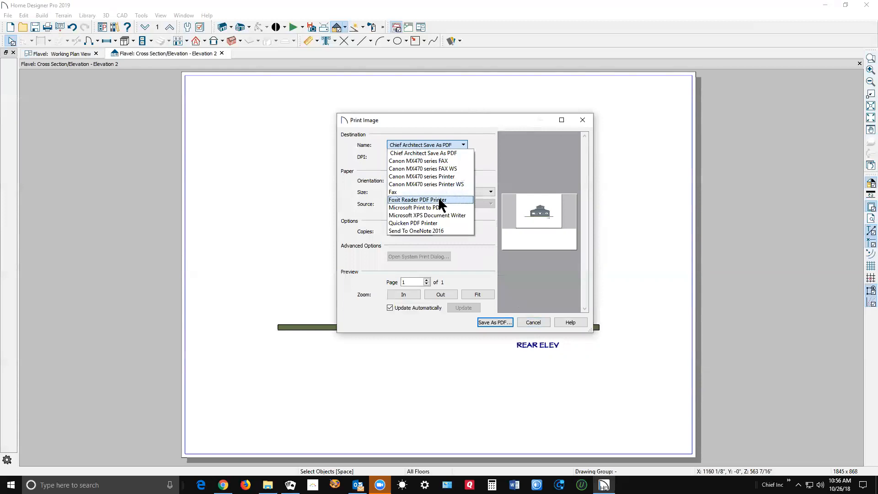
key(Escape)
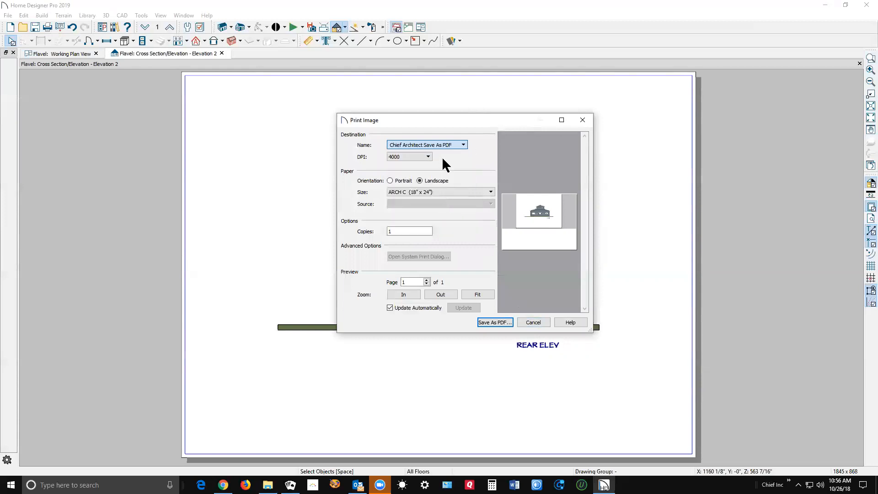
click(454, 144)
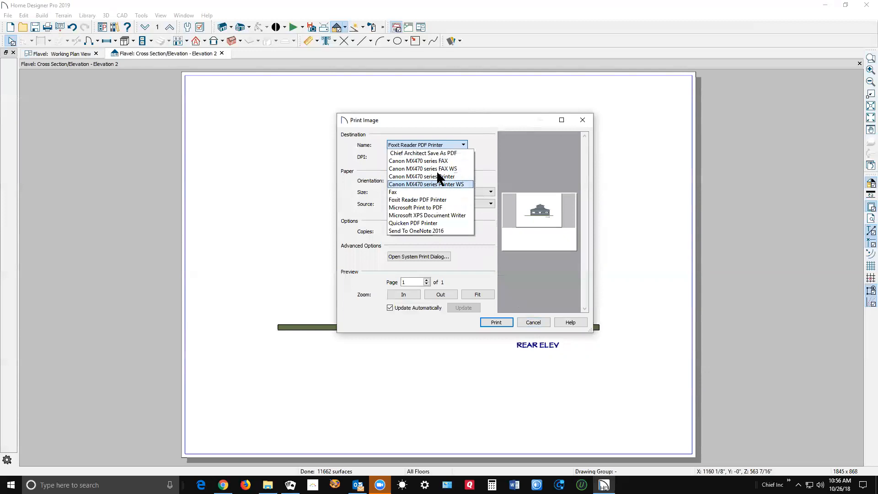
click(439, 152)
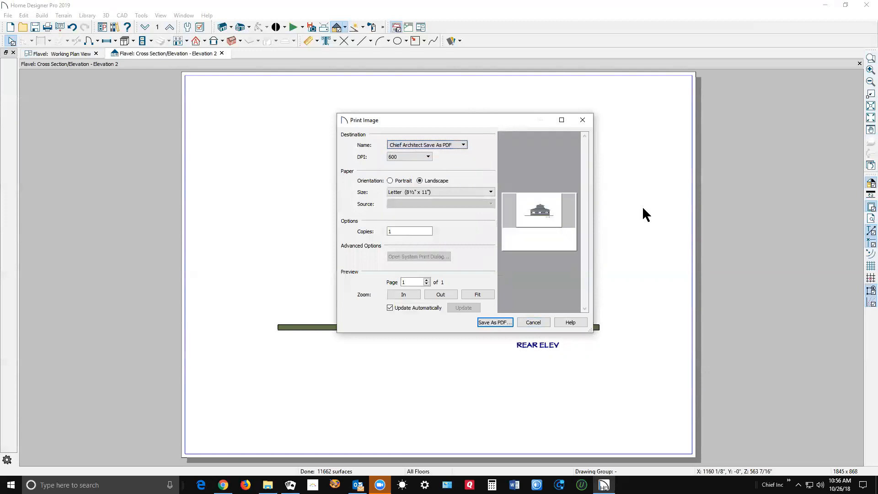
click(534, 322)
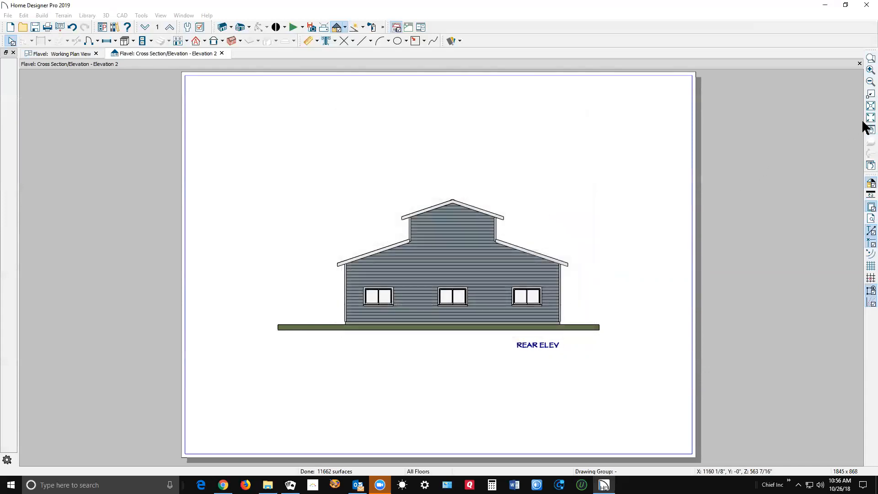
Set up a print of the rear elevation with the current view as the print source.
click(869, 58)
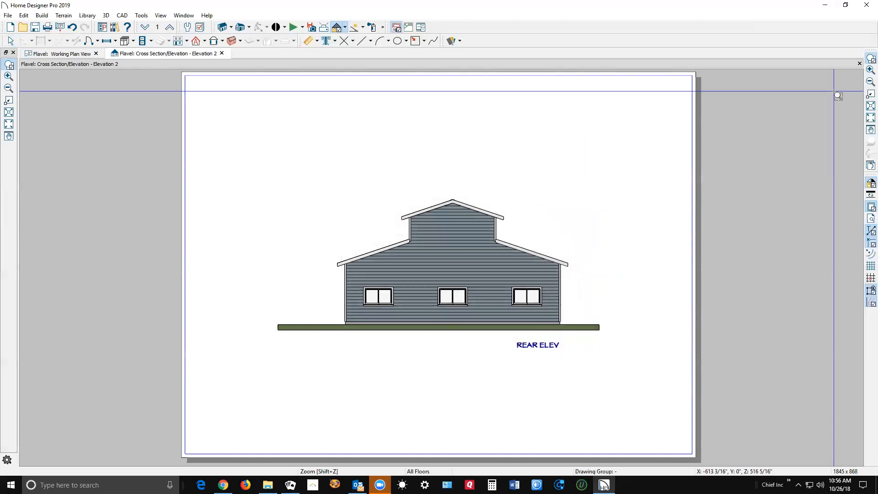
drag(326, 198, 577, 366)
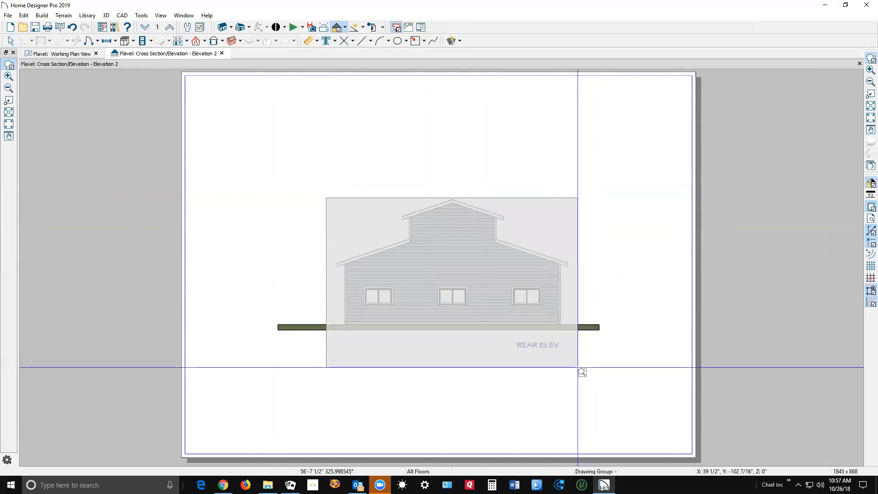
click(8, 15)
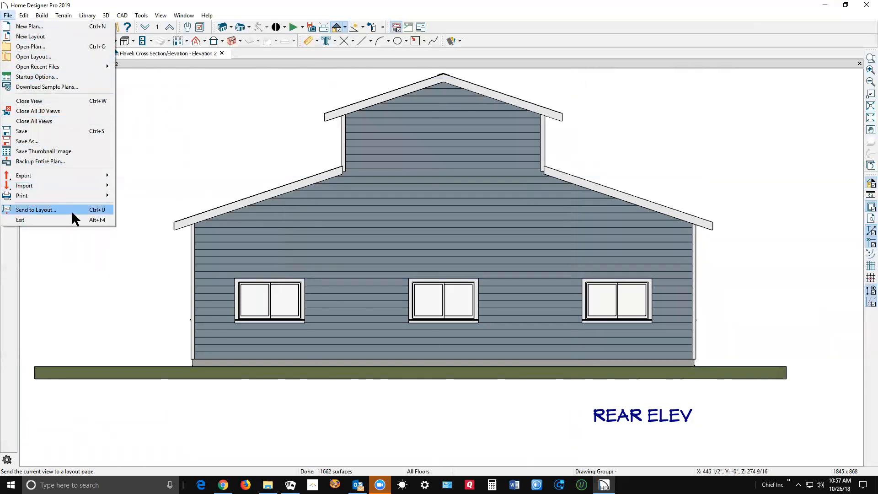
mouse_move(73, 197)
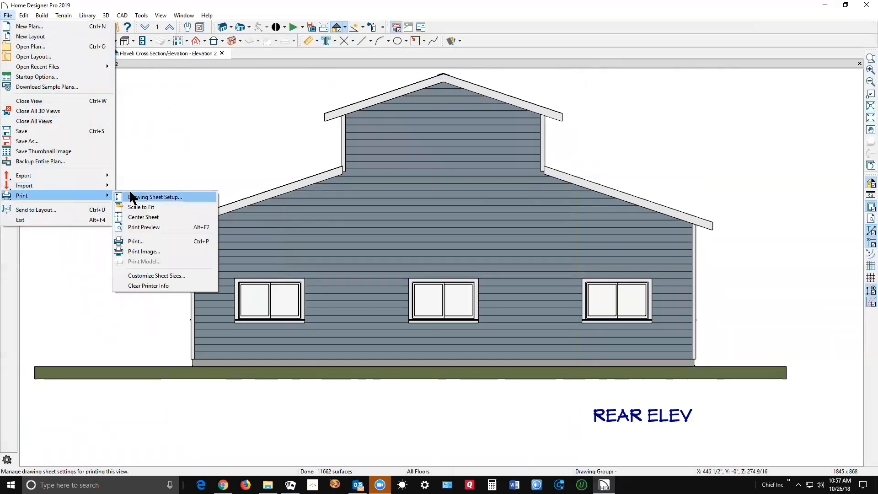
click(152, 242)
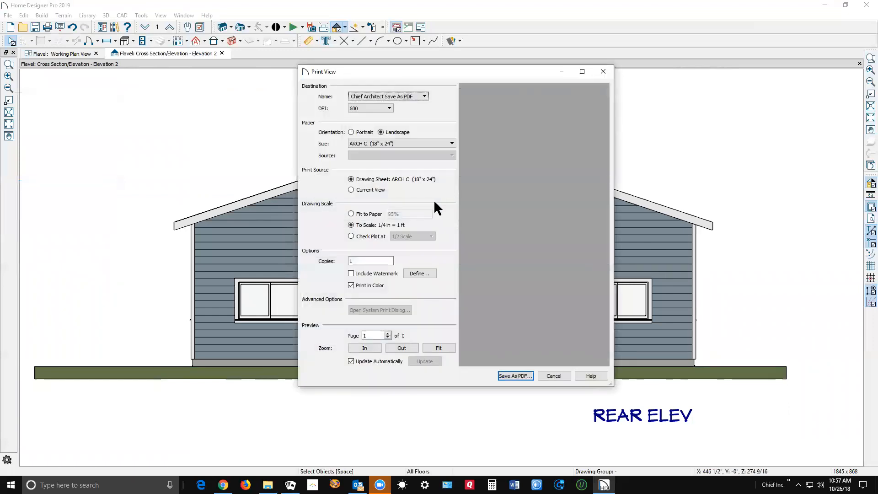
click(352, 189)
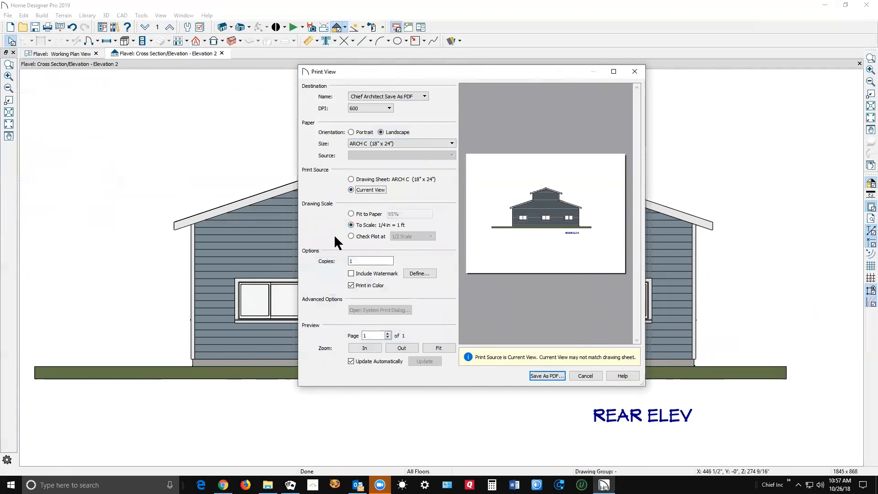
Save the rear elevation print as a PDF file named "Flavel-REAR ELEV".
click(545, 376)
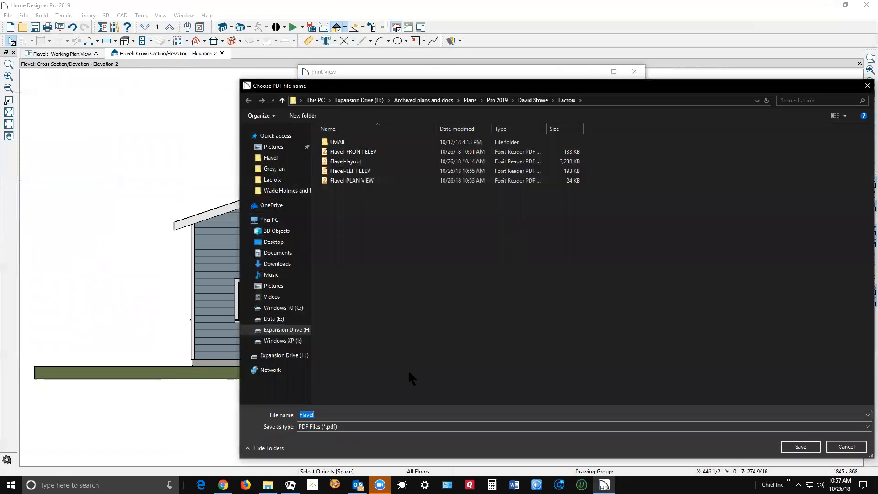
click(366, 416)
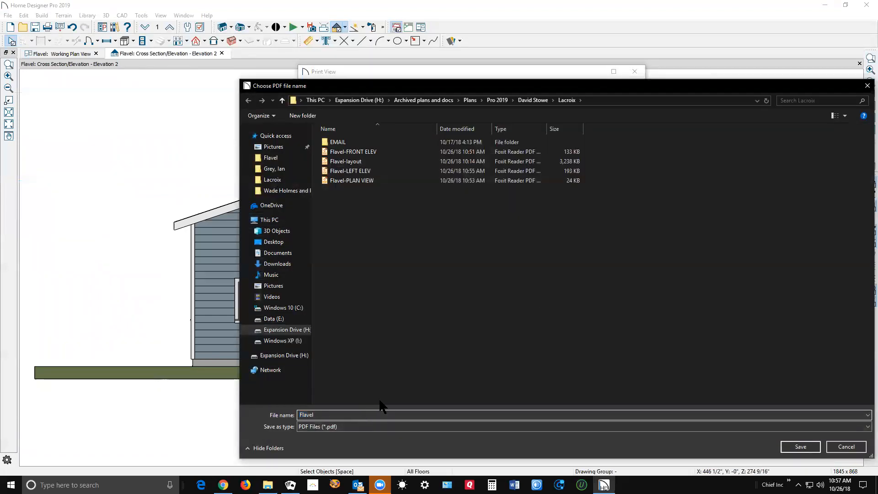
text(-REA)
click(813, 450)
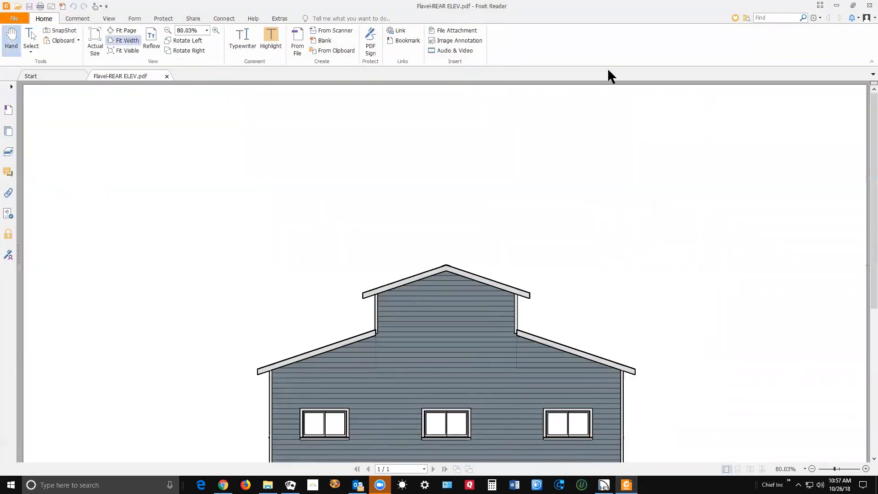
View the exported PDF as a full page and close it, and close the rear elevation view, choosing to save the elevation.
click(123, 30)
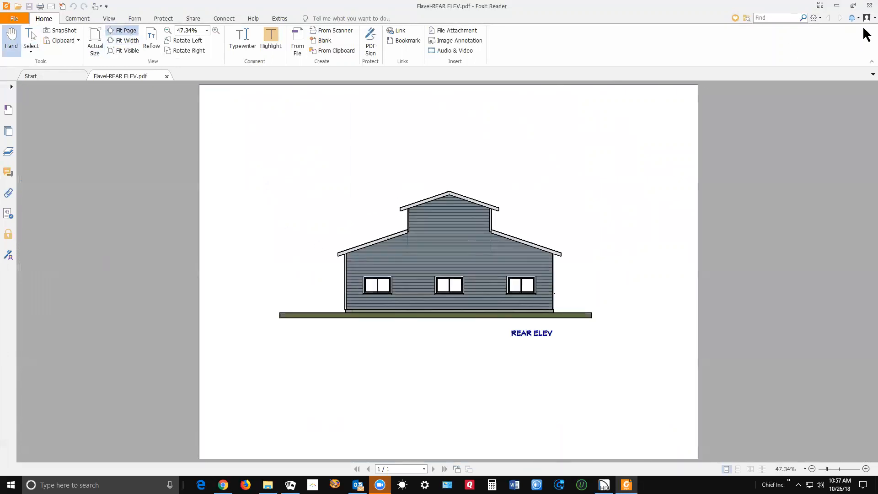
click(864, 5)
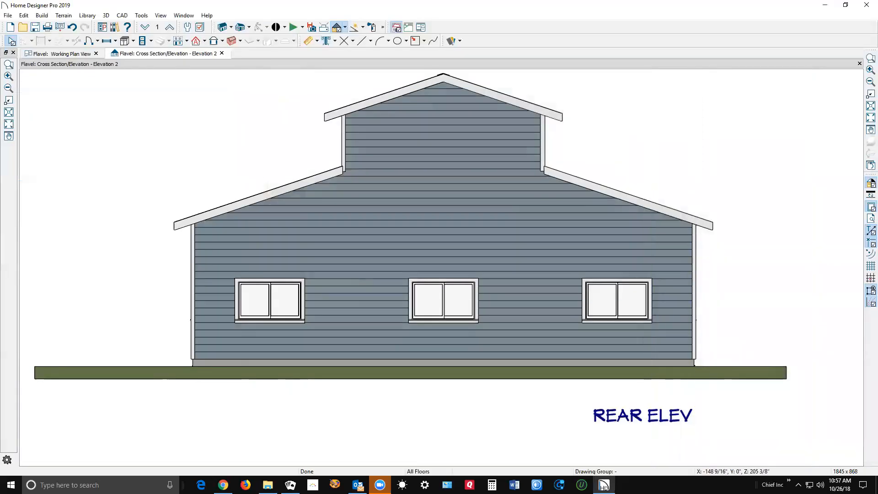
click(859, 63)
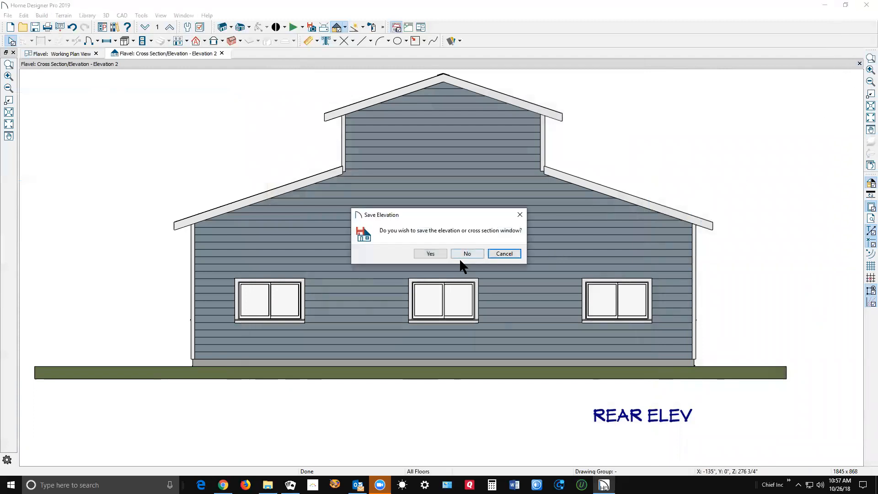
click(425, 253)
Rename the cross section/elevation camera on the building's left side in the plan to "LEFT ELEV".
scroll(423, 239, up, 1)
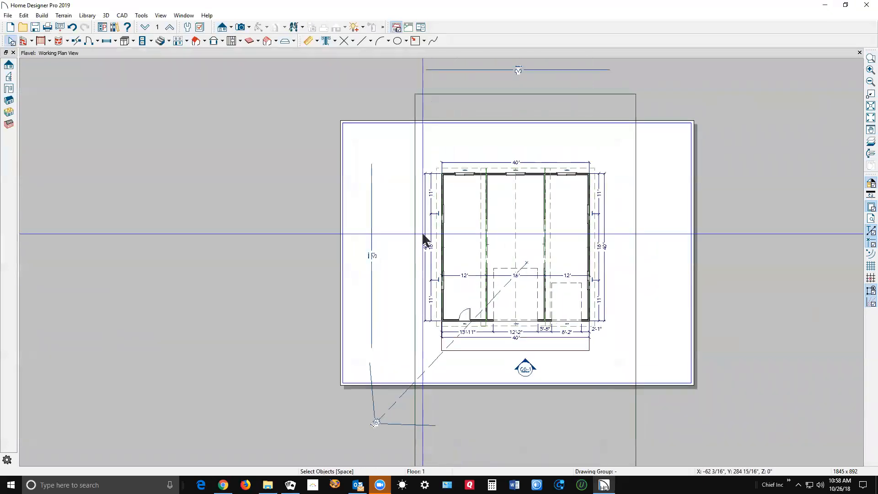
right_click(374, 254)
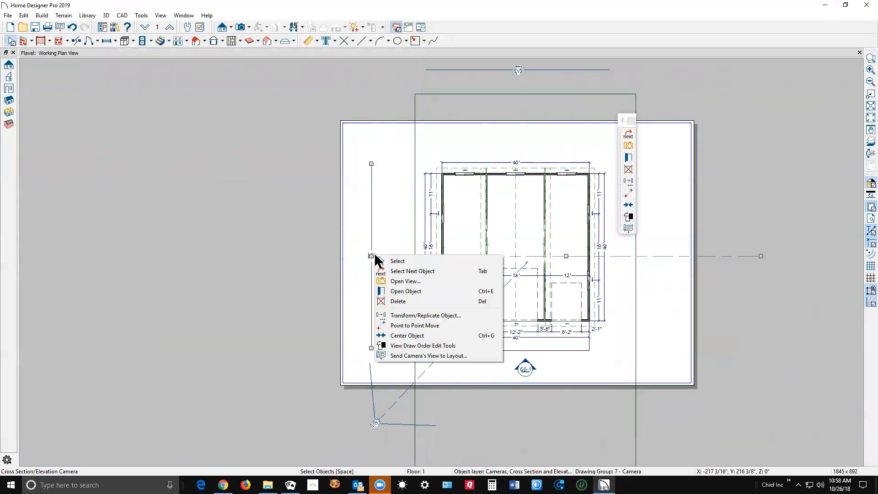
click(415, 291)
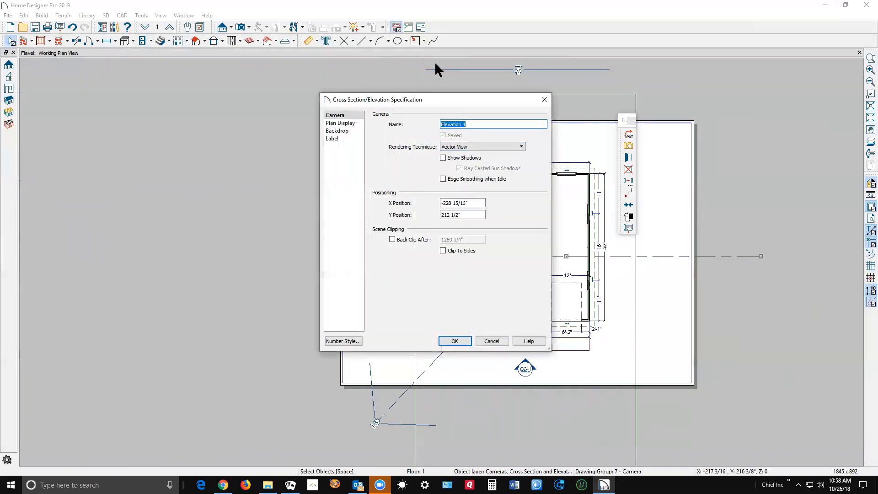
text(LEFT ELEV)
click(347, 123)
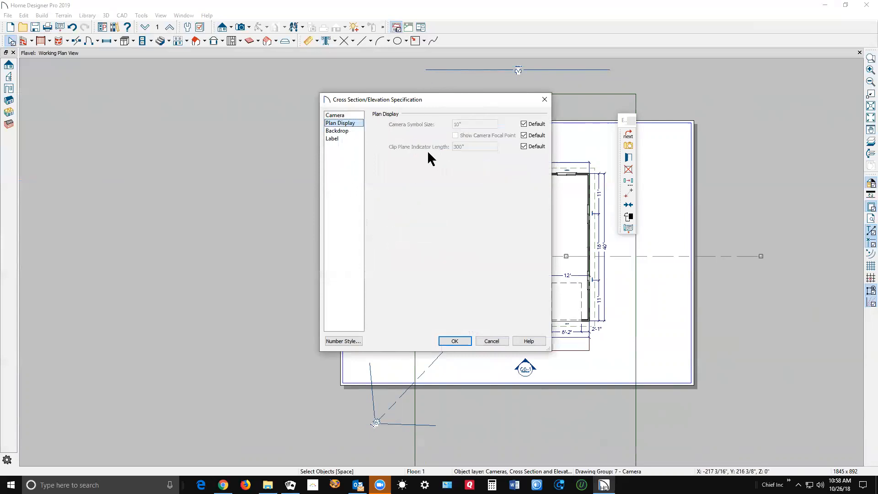
click(455, 341)
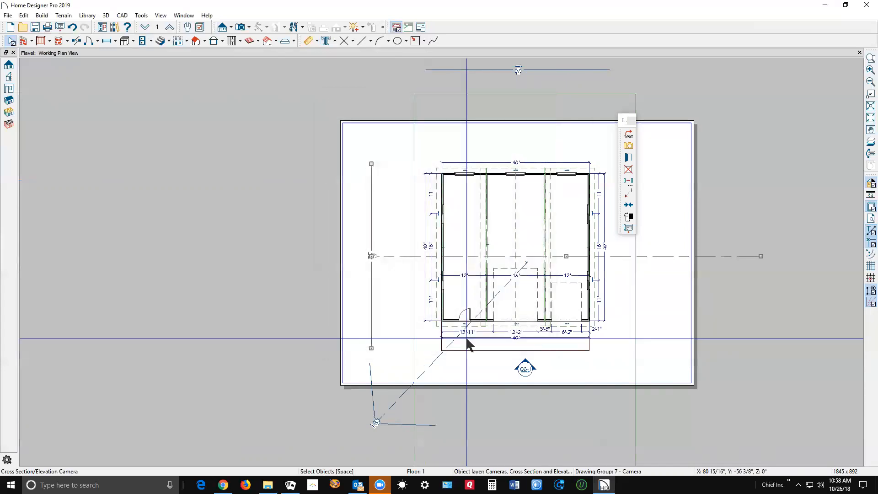
Examine the callout of the cross section/elevation camera in front of the building.
right_click(528, 364)
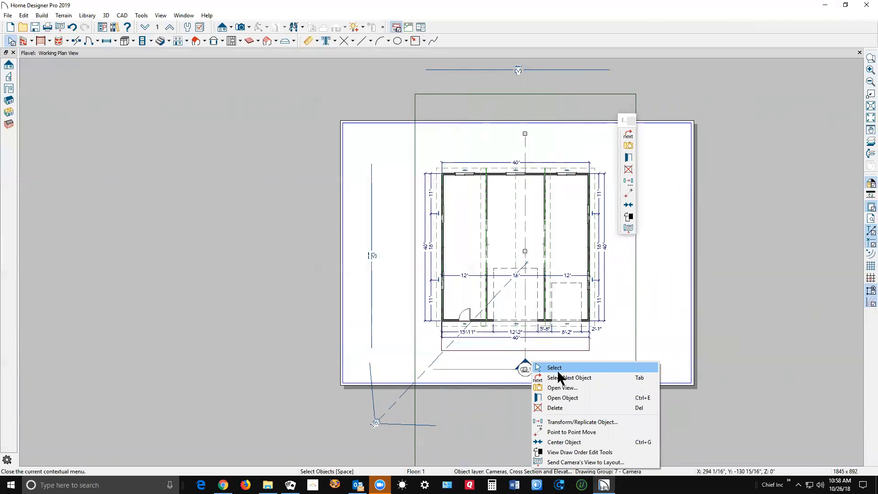
click(530, 377)
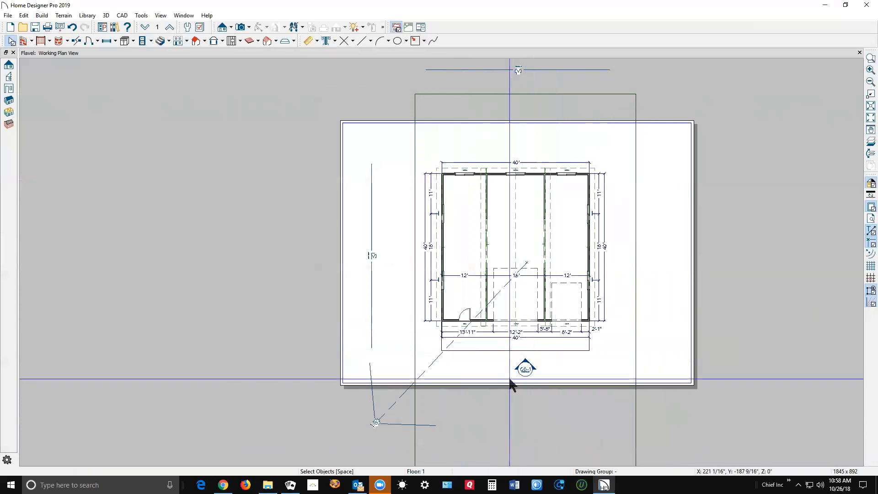
scroll(530, 375, up, 4)
click(544, 360)
click(541, 382)
scroll(533, 374, down, 4)
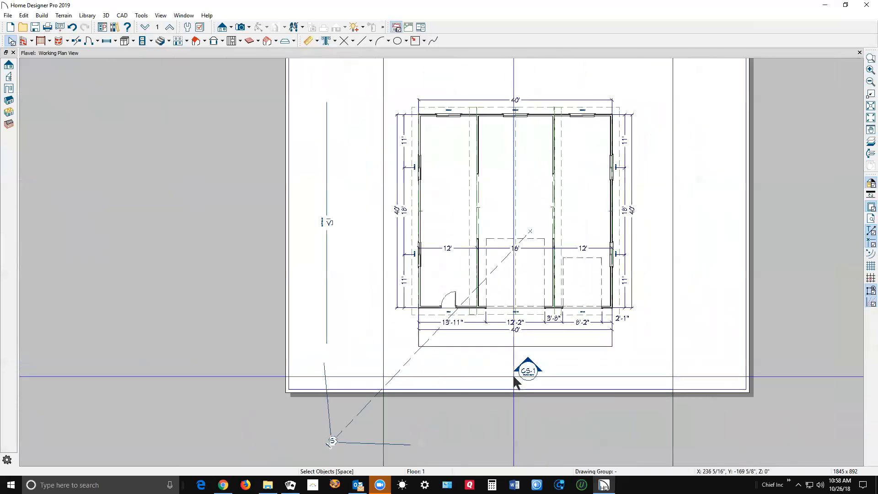